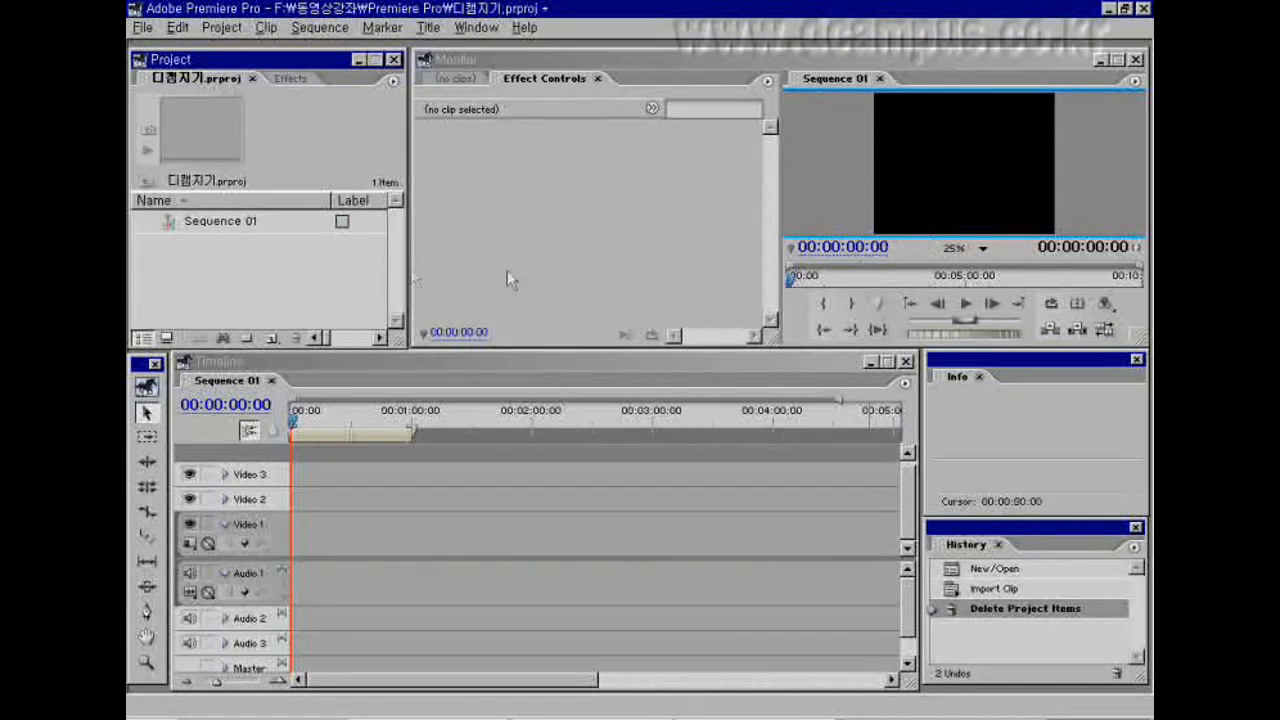
Step: Import 모델10.jpg, 모델11.jpg, 모델12.jpg, 모델13.jpg and 배경이미지3.JPG into the project from folder 17
double_click(262, 285)
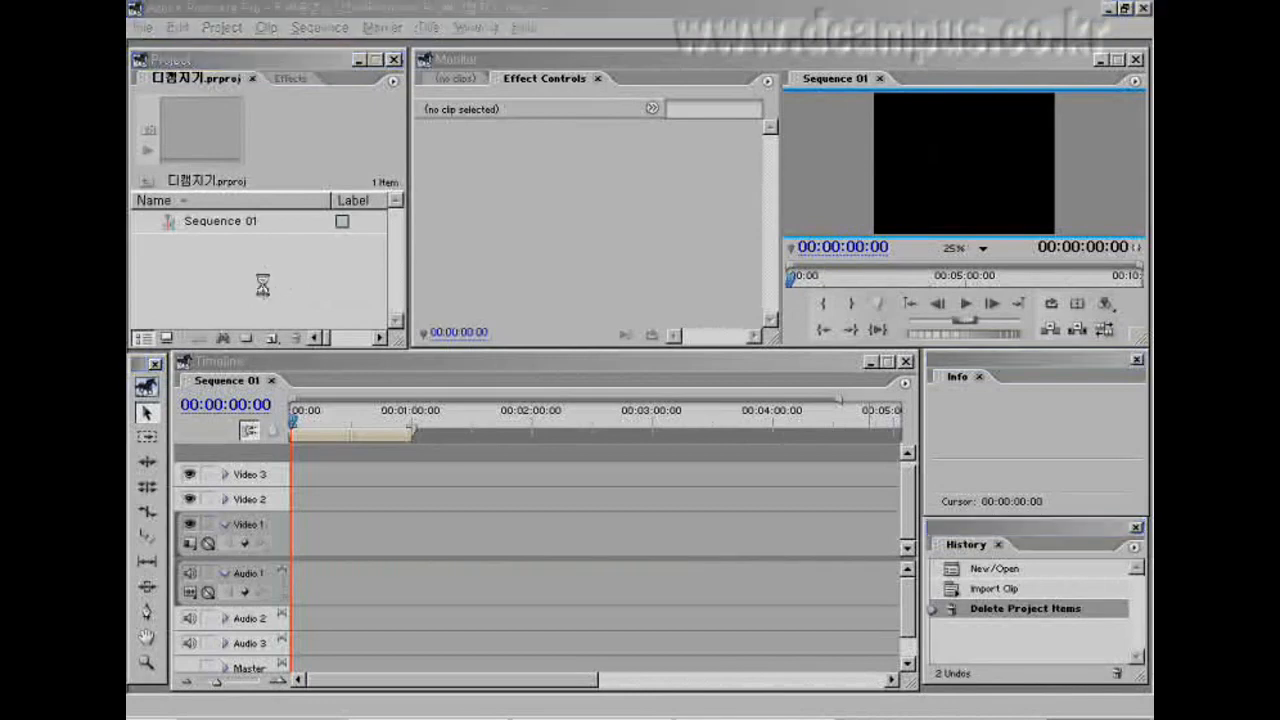
drag(376, 210, 260, 101)
click(735, 432)
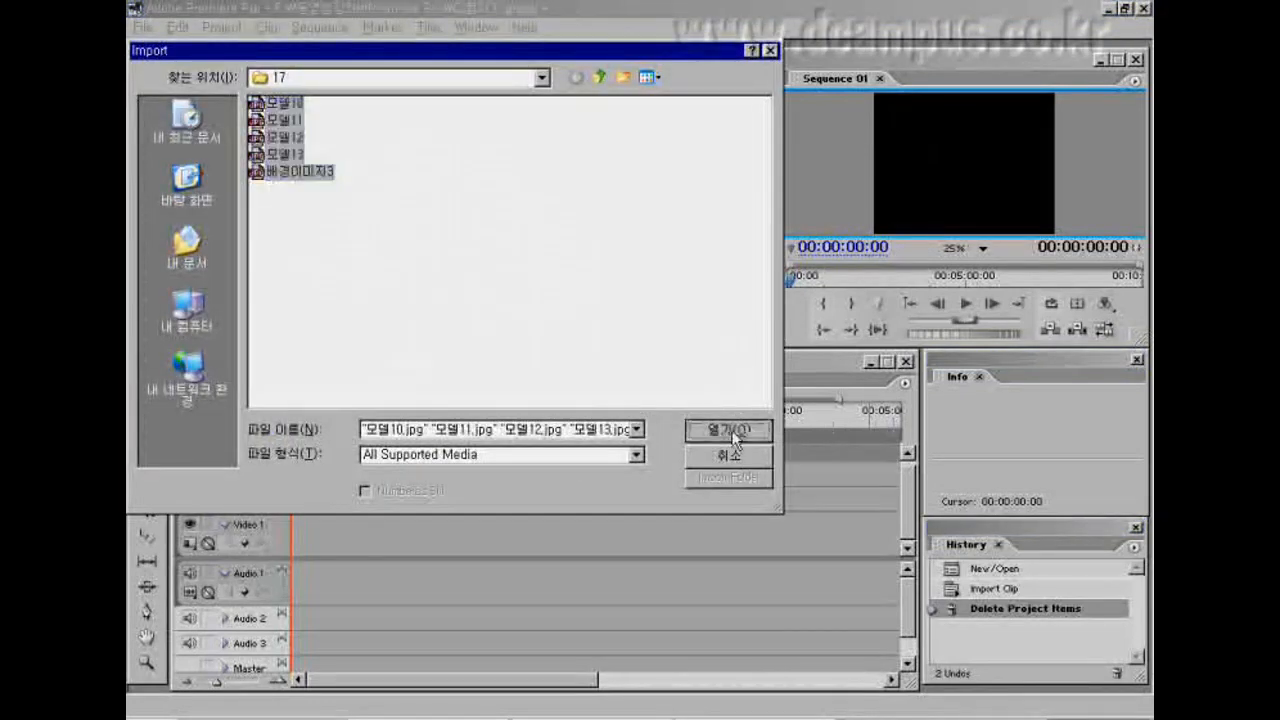
click(291, 314)
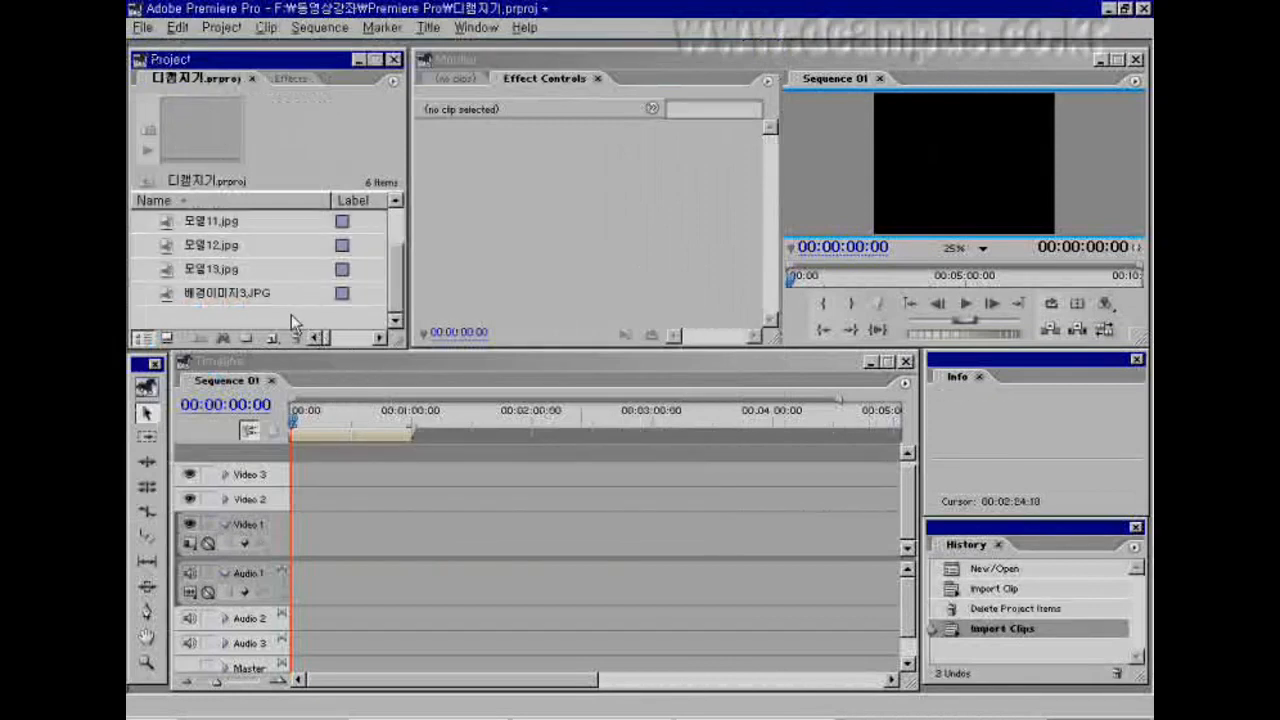
Step: Place 배경이미지3.JPG at the very start of the Video 1 track and select the clip
drag(167, 298, 291, 539)
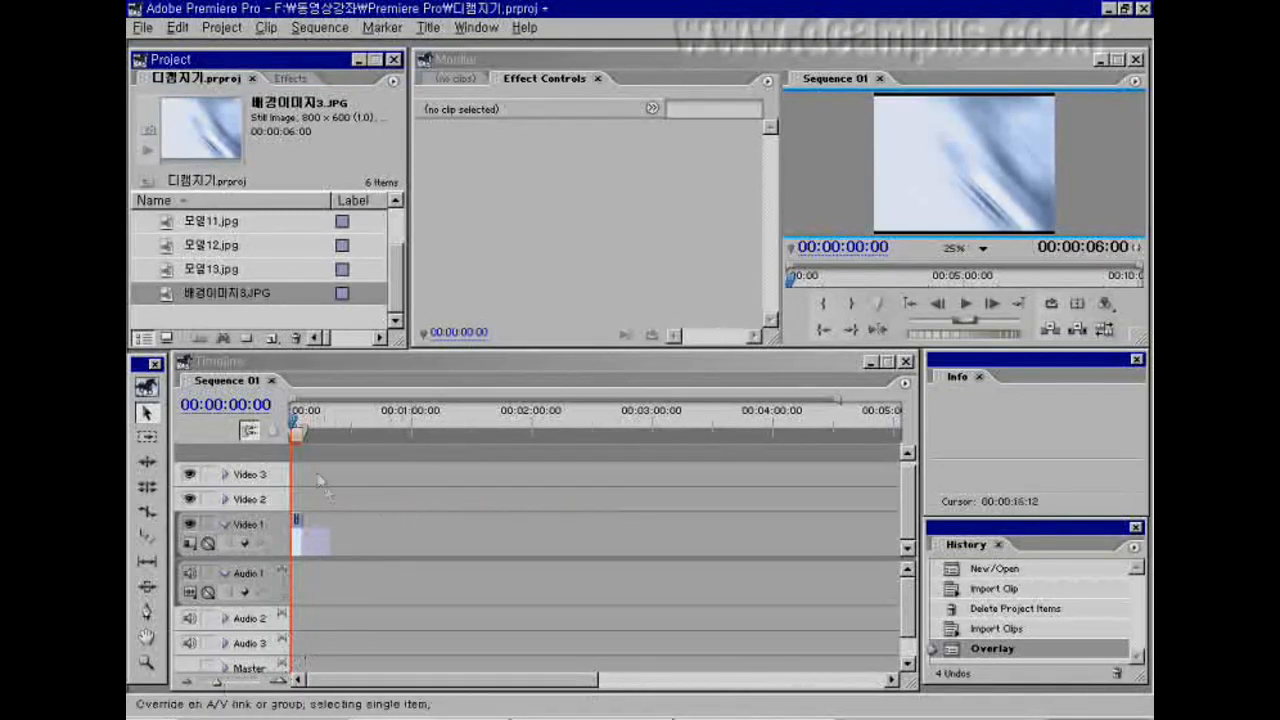
click(300, 410)
key(=)
key(=)
key(=)
key(=)
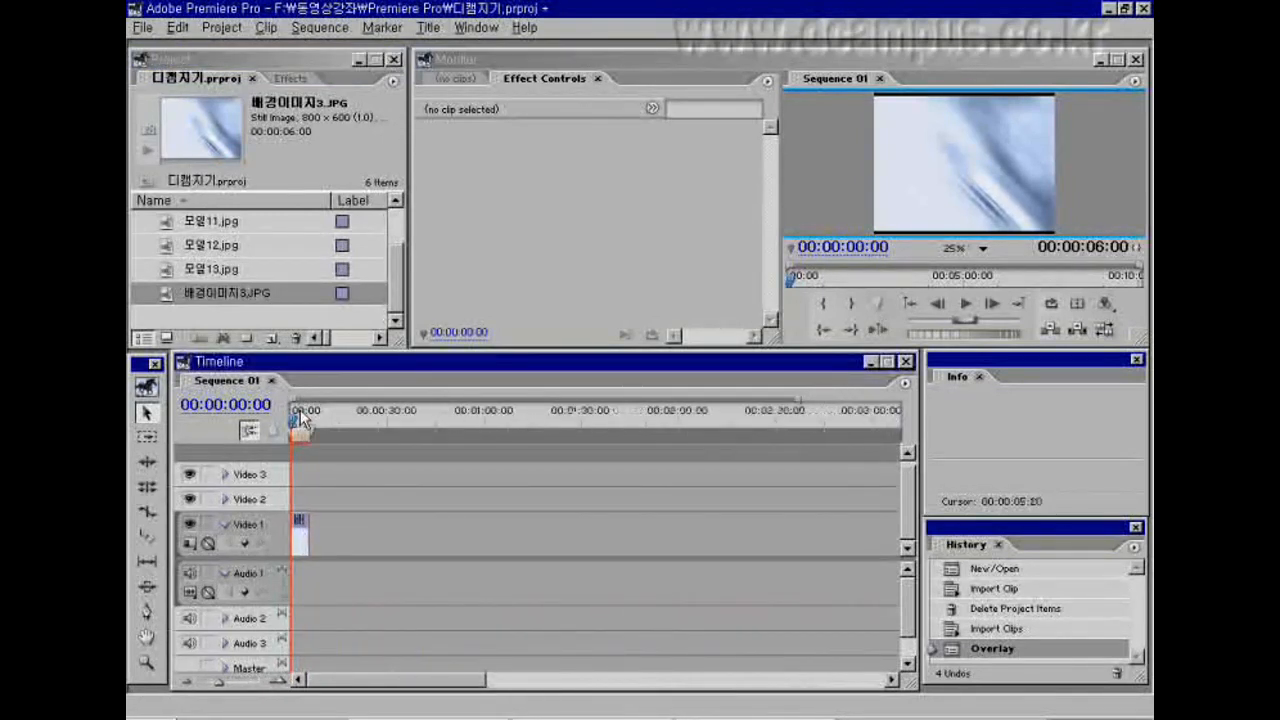
key(=)
key(=)
key(=)
key(=)
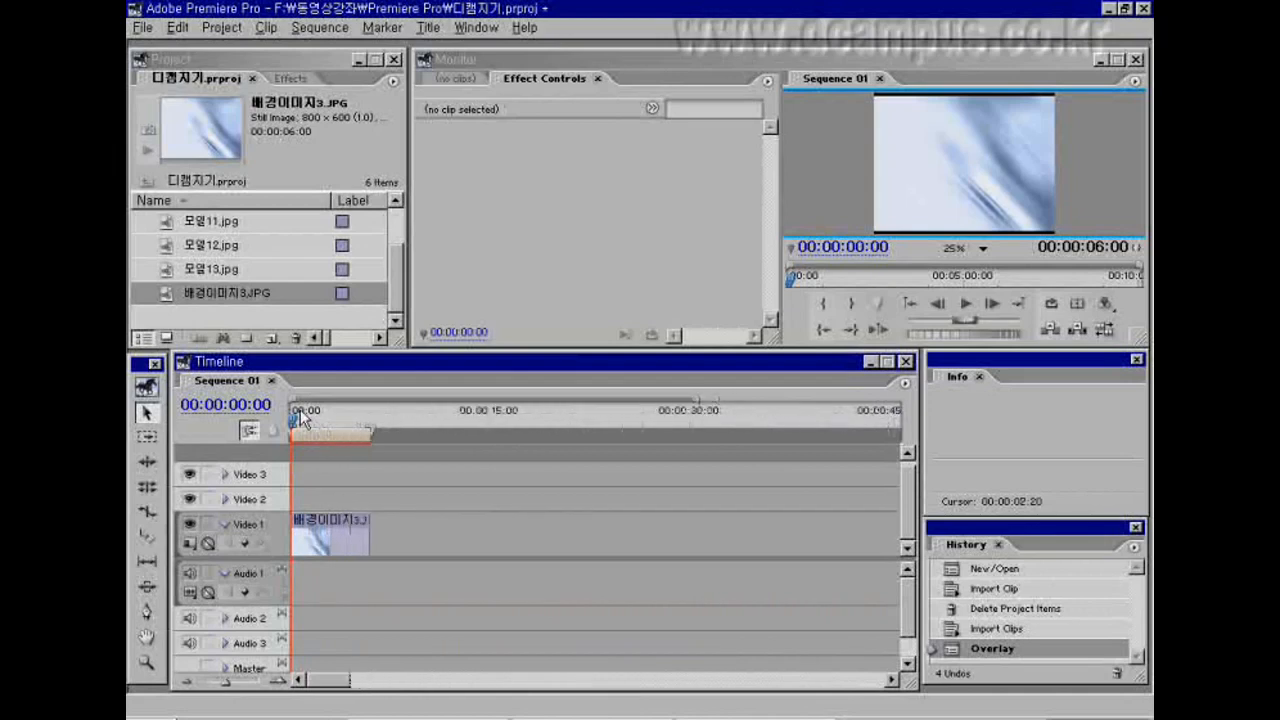
key(=)
key(=)
key(=)
key(=)
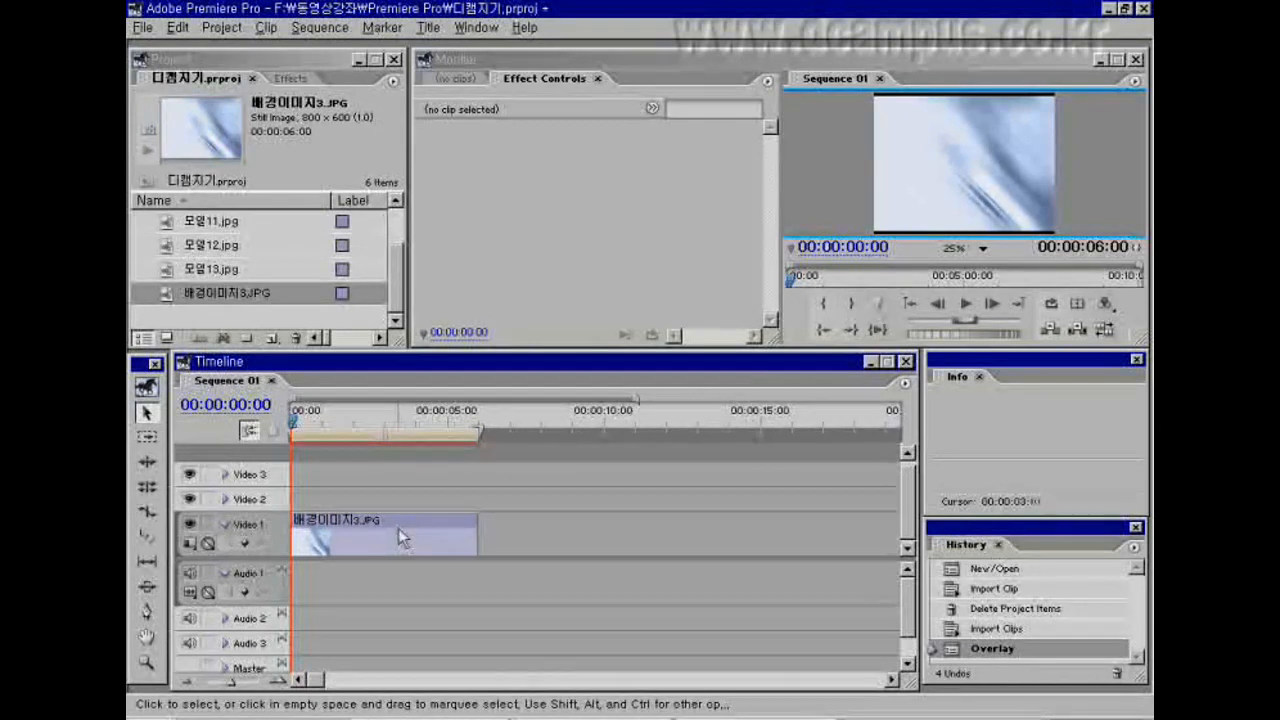
mouse_move(398, 528)
mouse_down()
mouse_move(423, 540)
mouse_move(381, 536)
mouse_move(396, 547)
mouse_up()
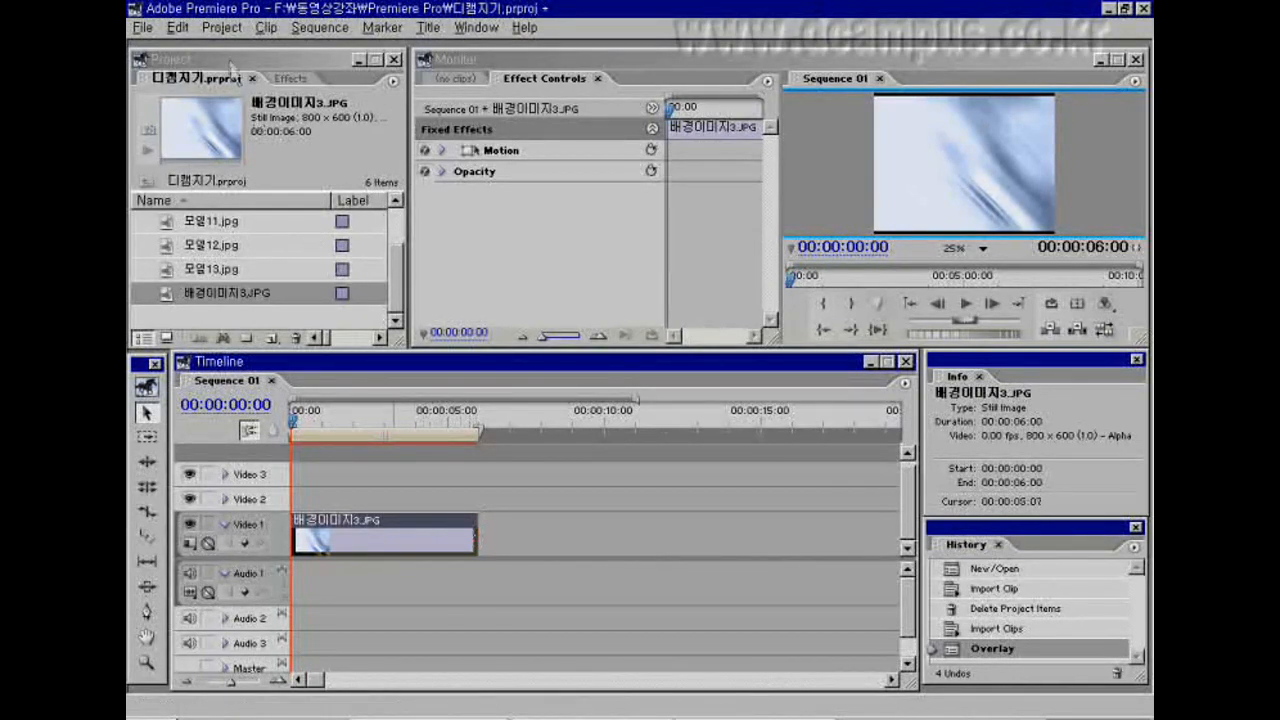
Step: Review the General project settings, including the frame size and timebase
click(221, 27)
mouse_move(240, 47)
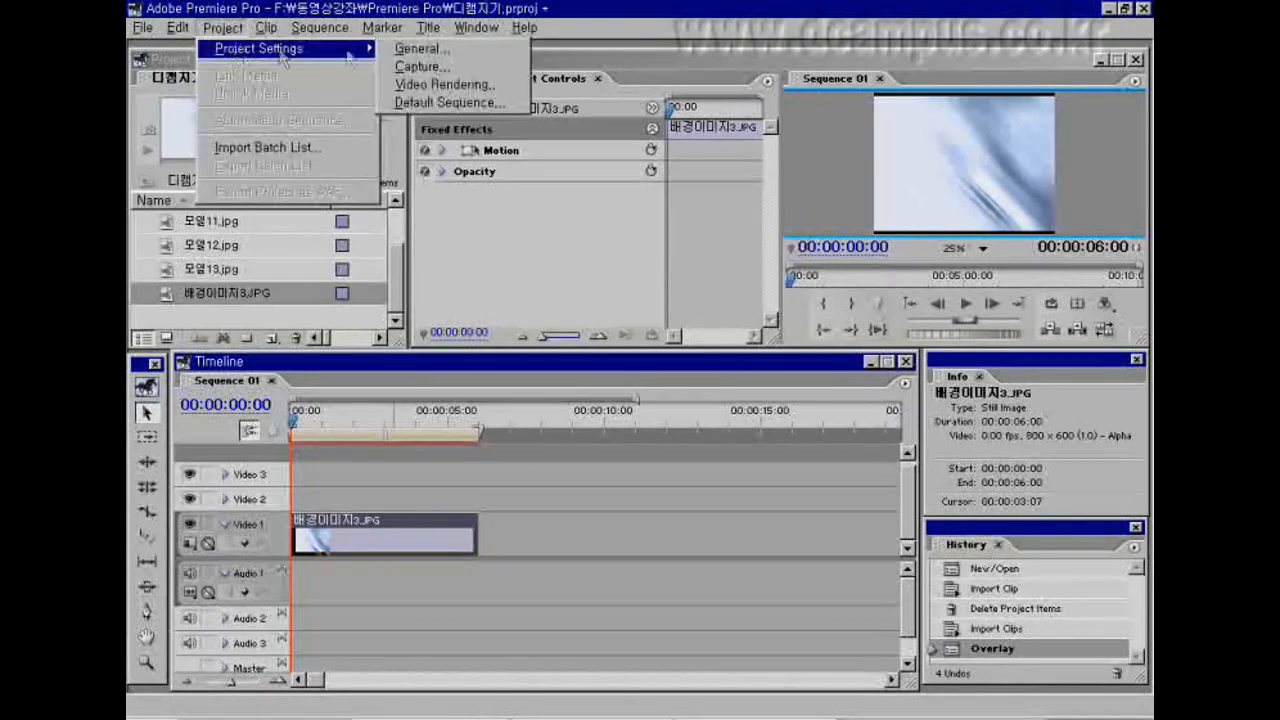
click(410, 46)
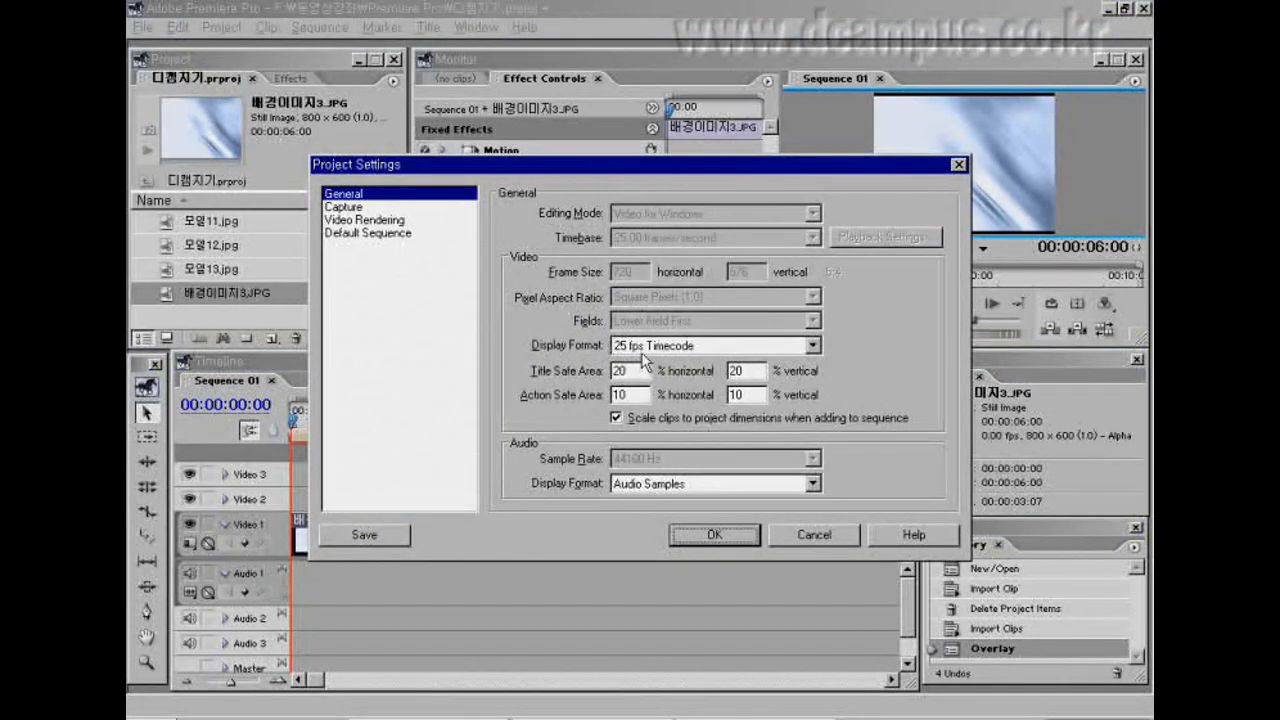
click(815, 536)
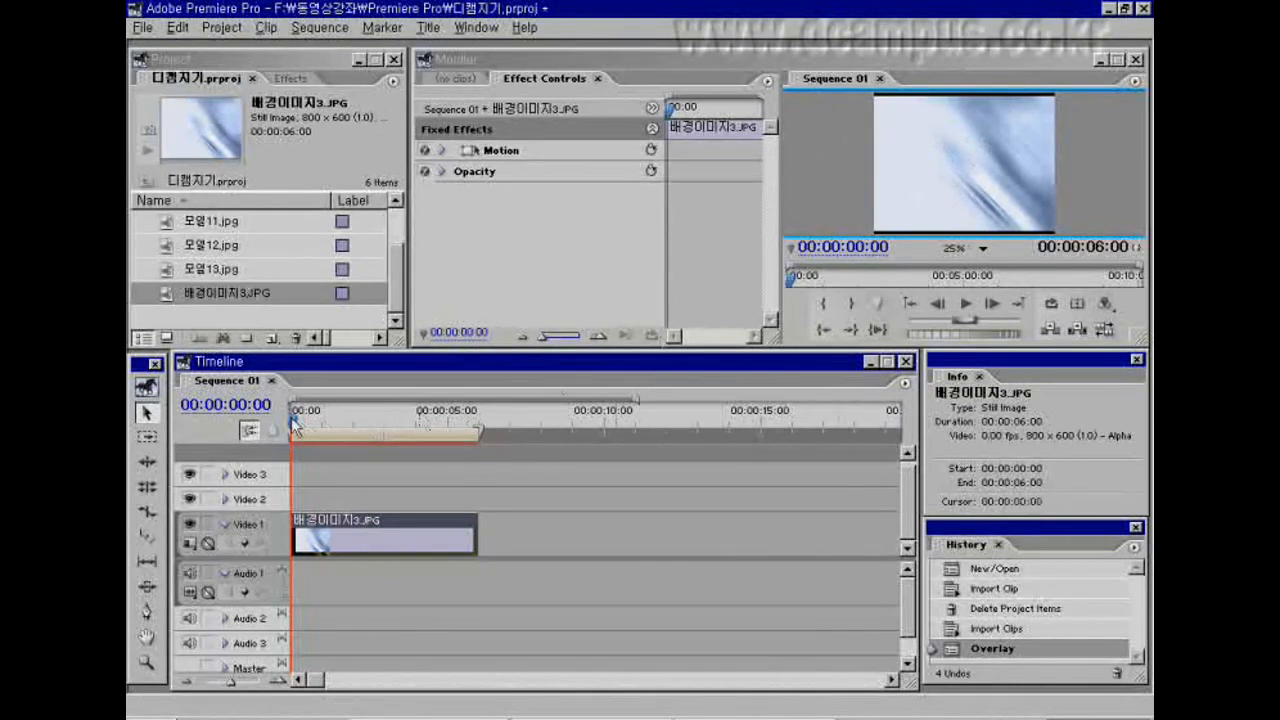
Step: Move the playhead to 00:00:02:23 and shift the background clip's Motion position to about 364, 299
drag(292, 424, 384, 432)
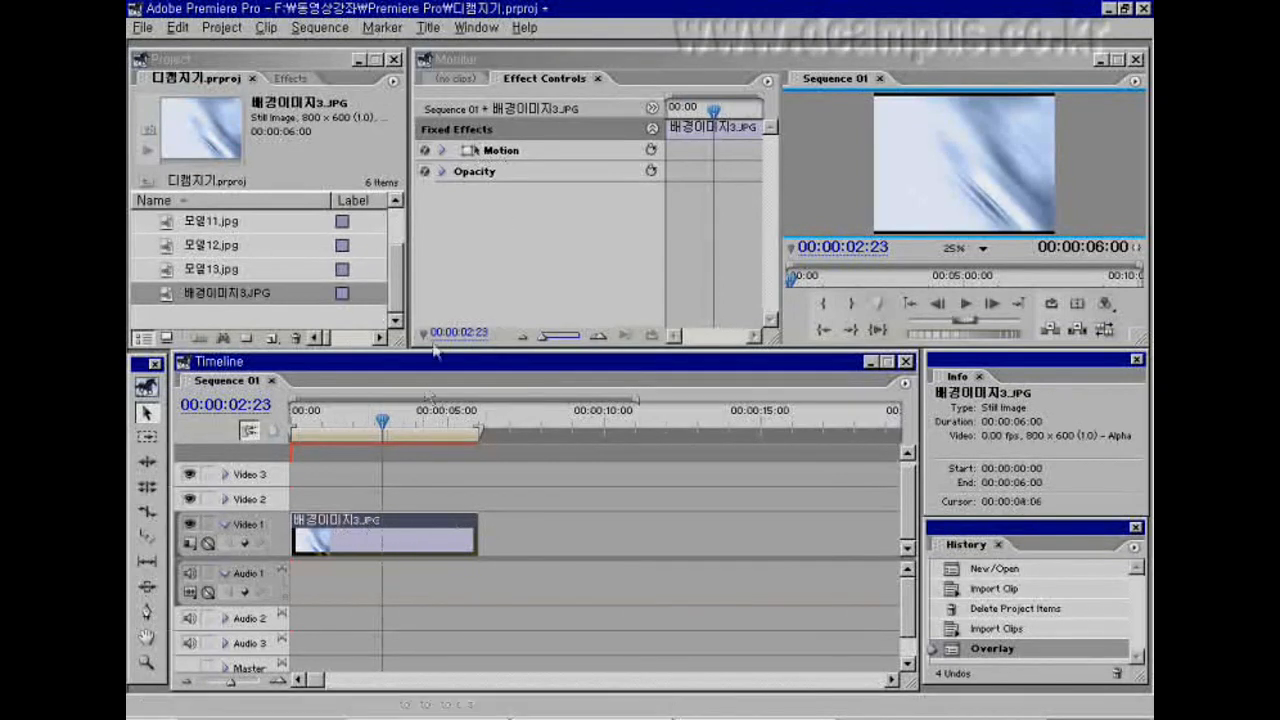
click(443, 150)
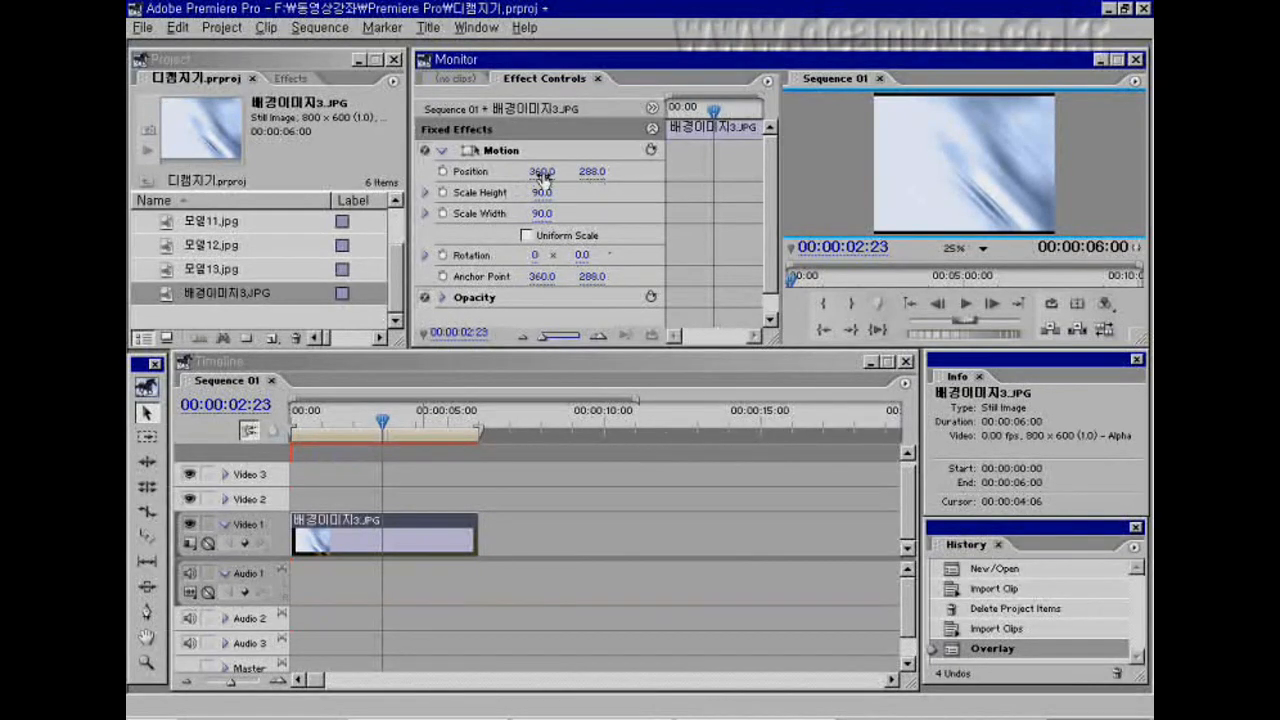
drag(541, 175, 505, 179)
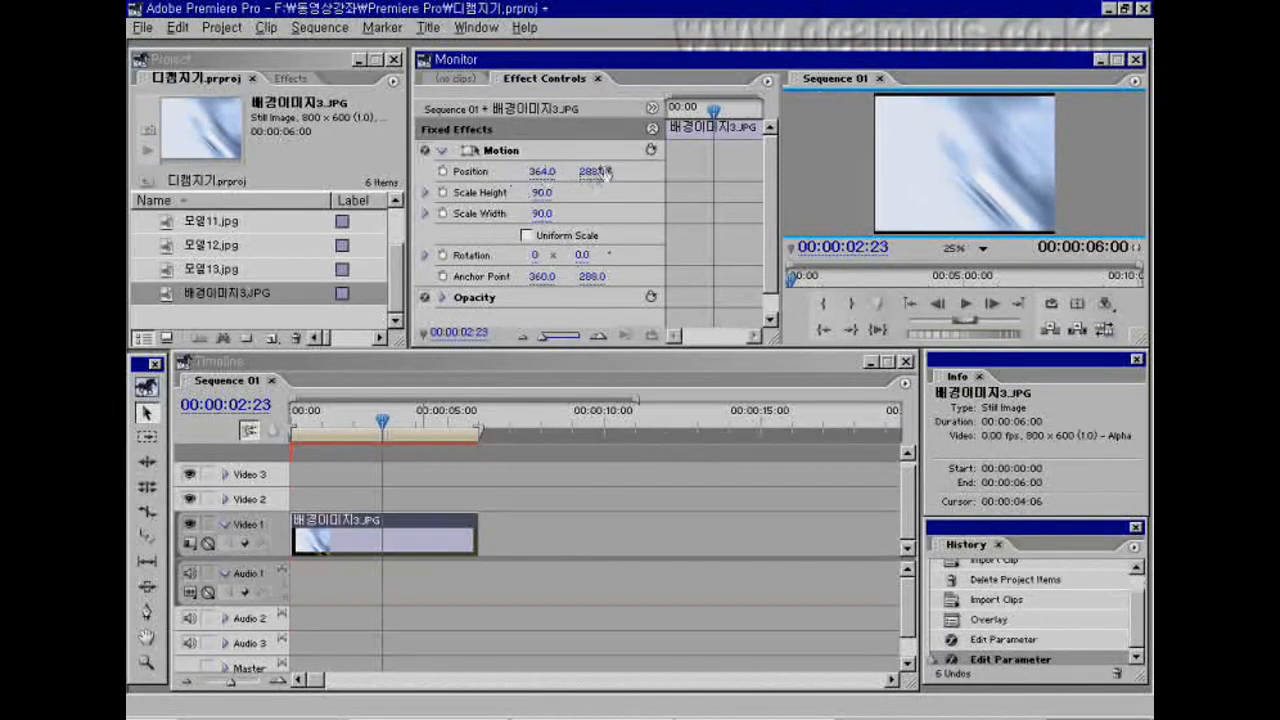
drag(603, 172, 591, 176)
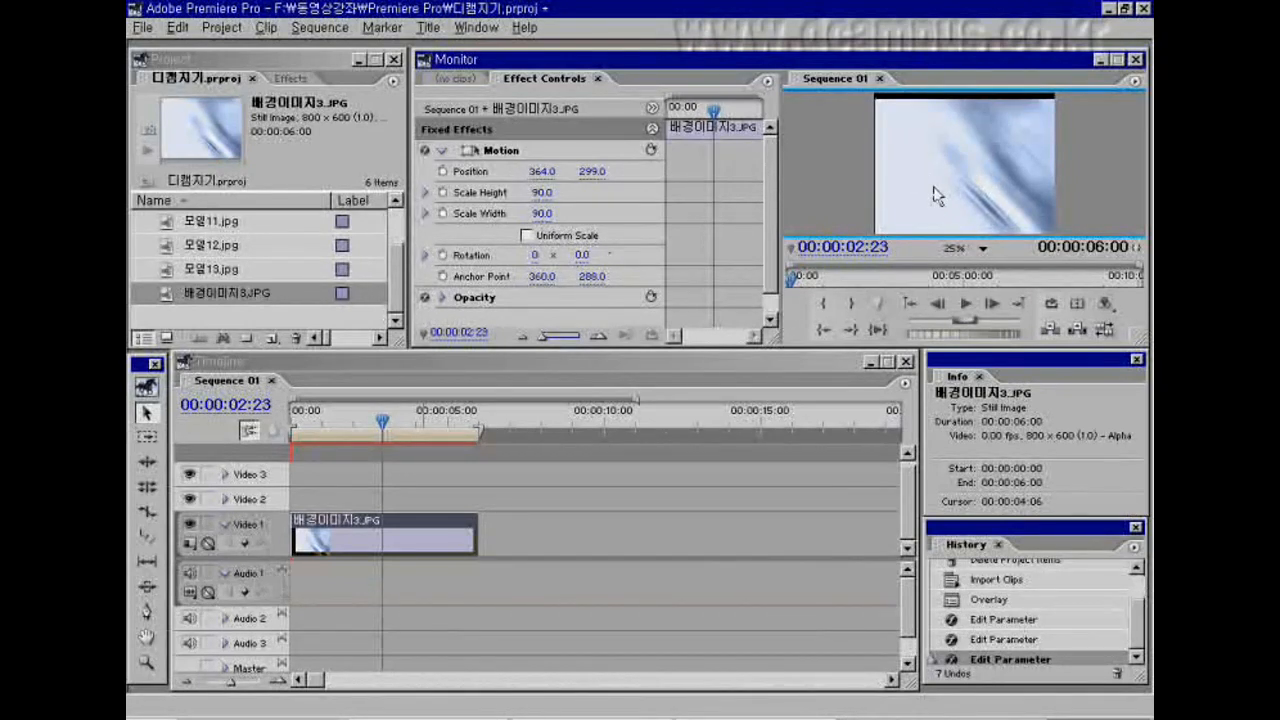
Step: Reposition the background image directly in the sequence preview, ending at about 360, 282.6
click(501, 155)
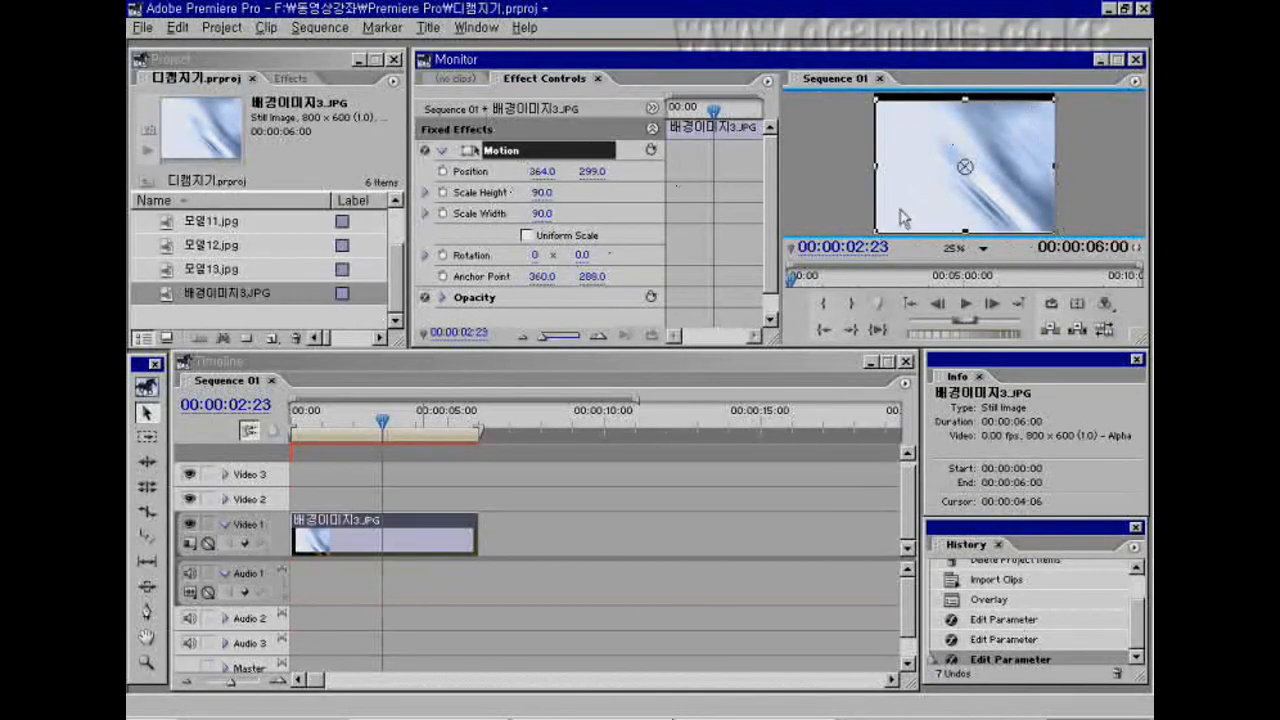
drag(903, 218, 953, 208)
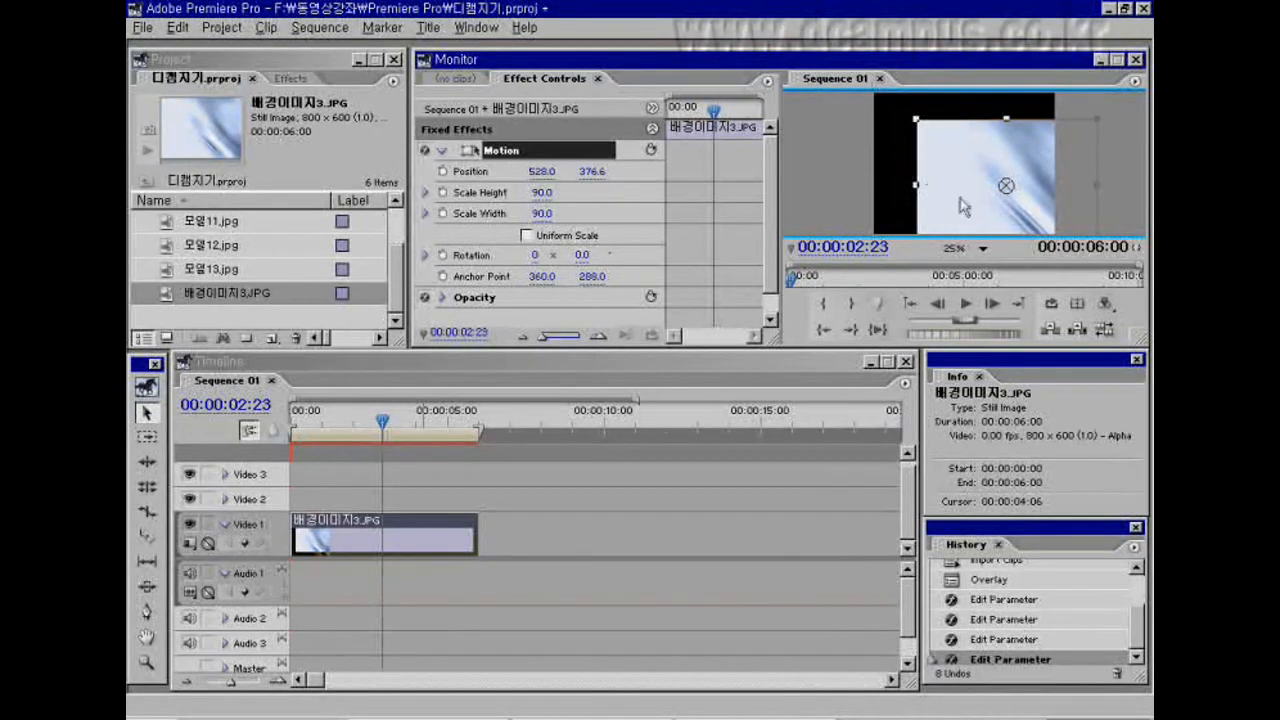
mouse_move(974, 201)
mouse_down()
mouse_move(990, 206)
mouse_move(952, 188)
mouse_move(960, 163)
mouse_move(974, 163)
mouse_move(940, 189)
mouse_move(932, 177)
mouse_move(952, 190)
mouse_up()
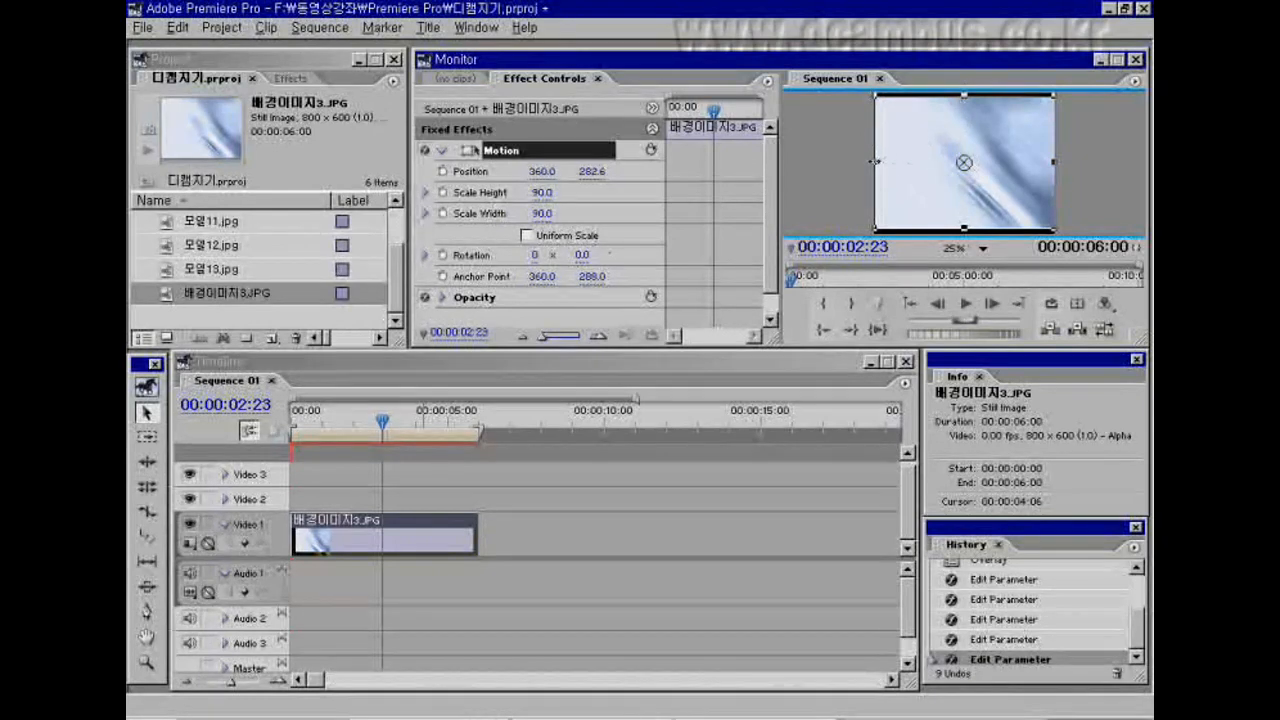
Step: Enlarge the background image by its frame handles, enable Uniform Scale, and scale it proportionally to about 92.7
mouse_move(1055, 168)
mouse_down()
mouse_move(988, 172)
mouse_move(1058, 177)
mouse_up()
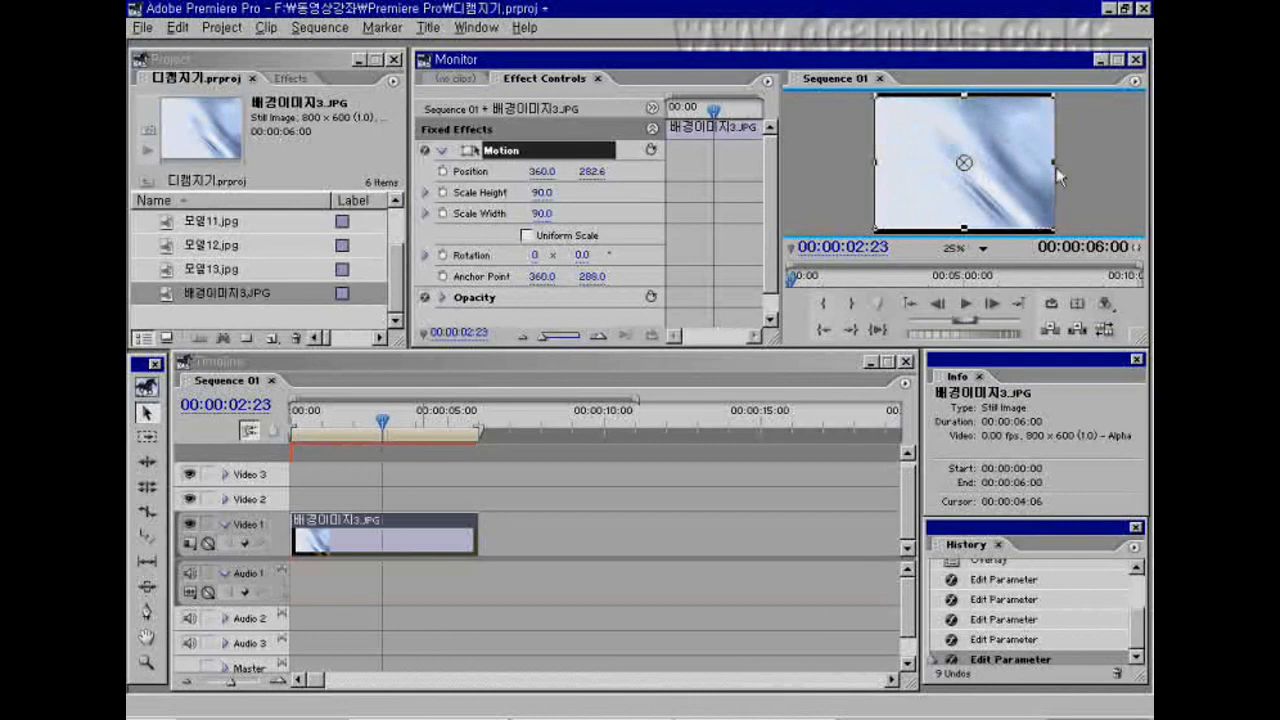
drag(1054, 95, 1066, 90)
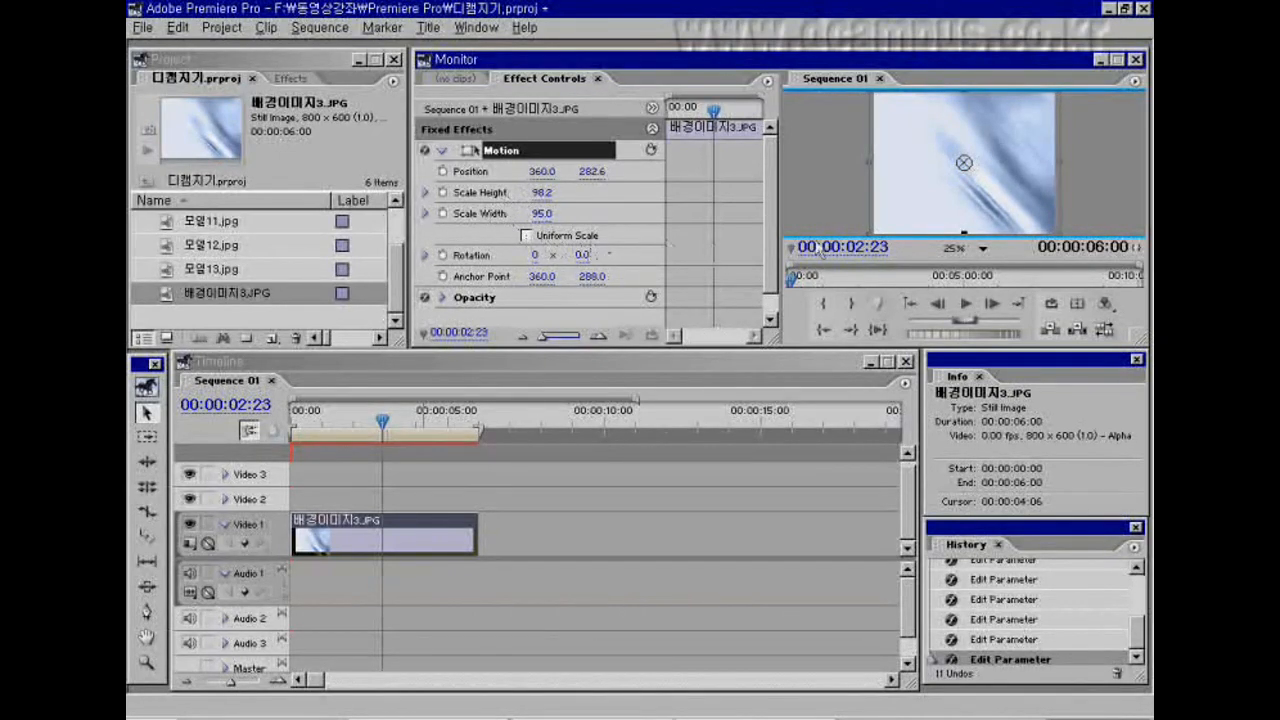
click(526, 236)
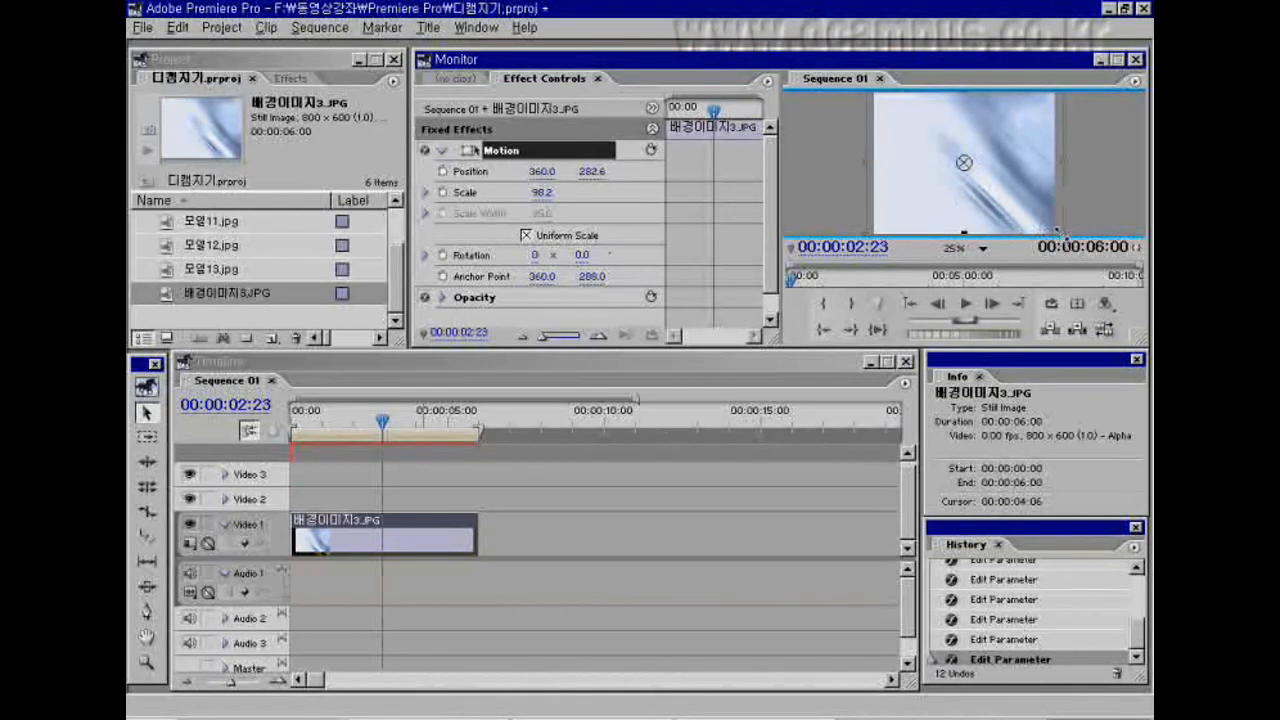
mouse_move(1062, 238)
mouse_down()
mouse_move(1008, 200)
mouse_move(1055, 230)
mouse_up()
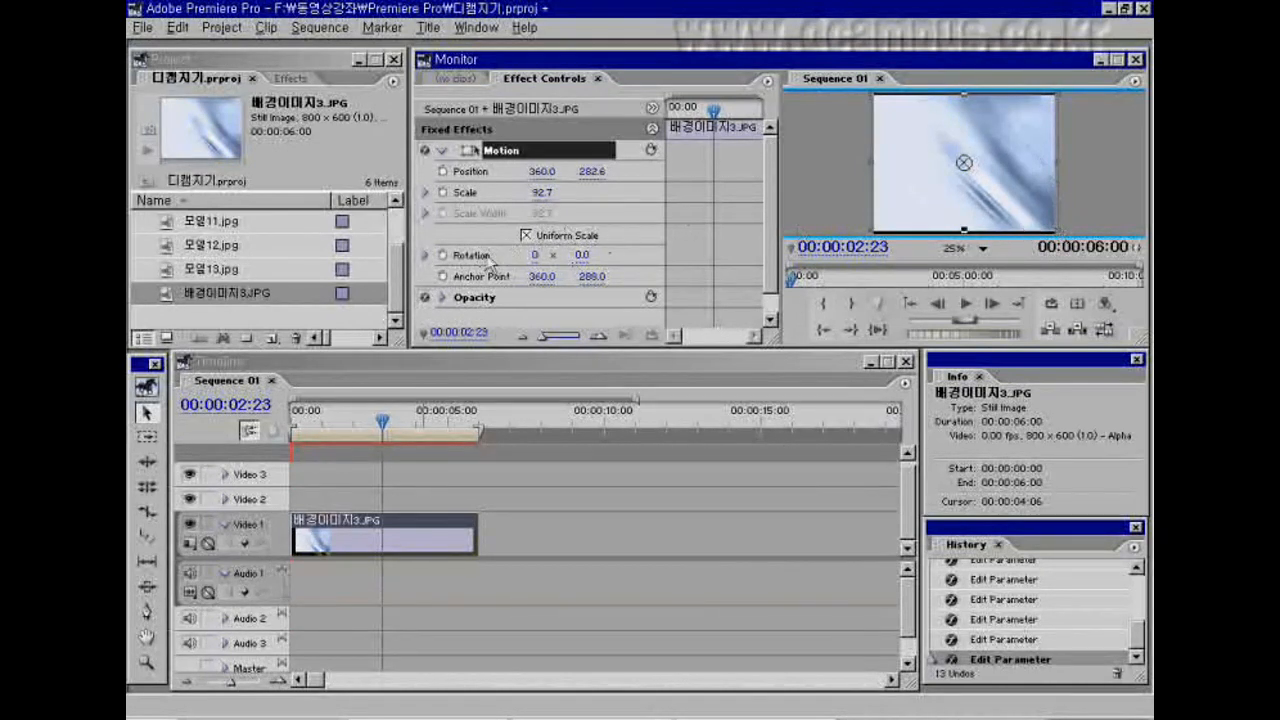
Step: Try rotating the background image to about 13.8° and set its rotation back to 0
drag(592, 258, 560, 259)
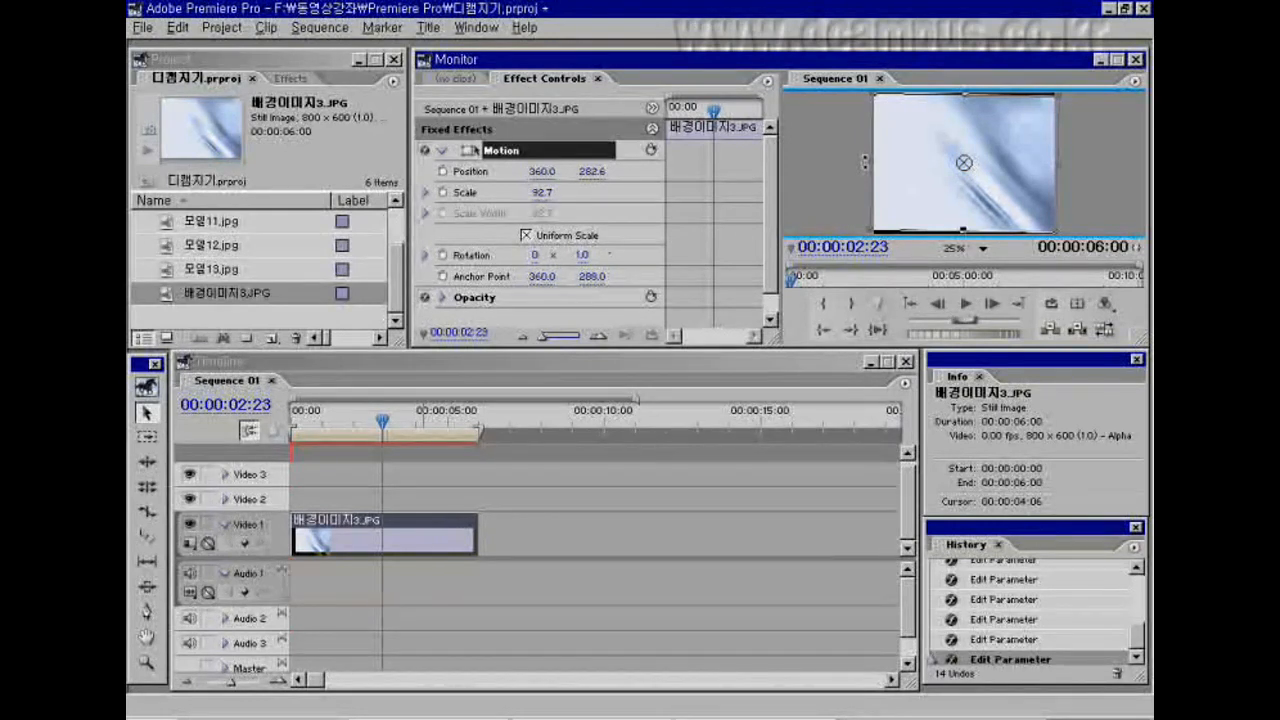
drag(865, 162, 877, 134)
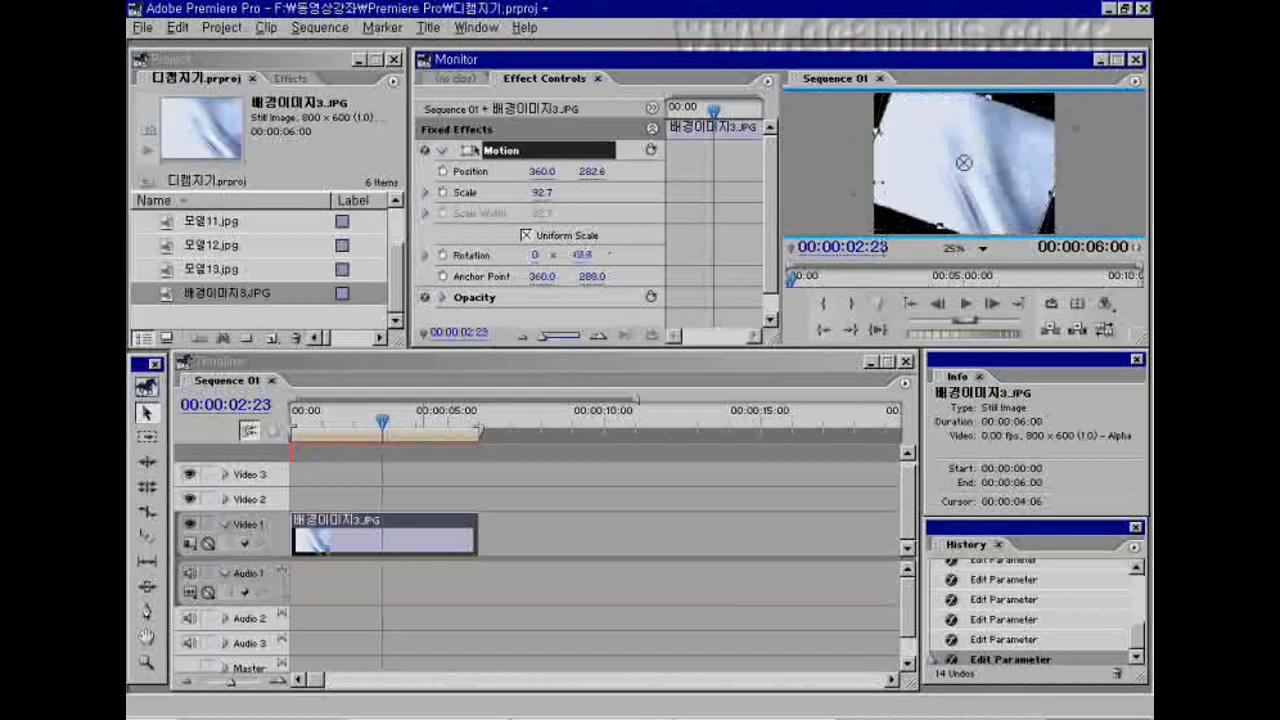
drag(848, 176, 852, 140)
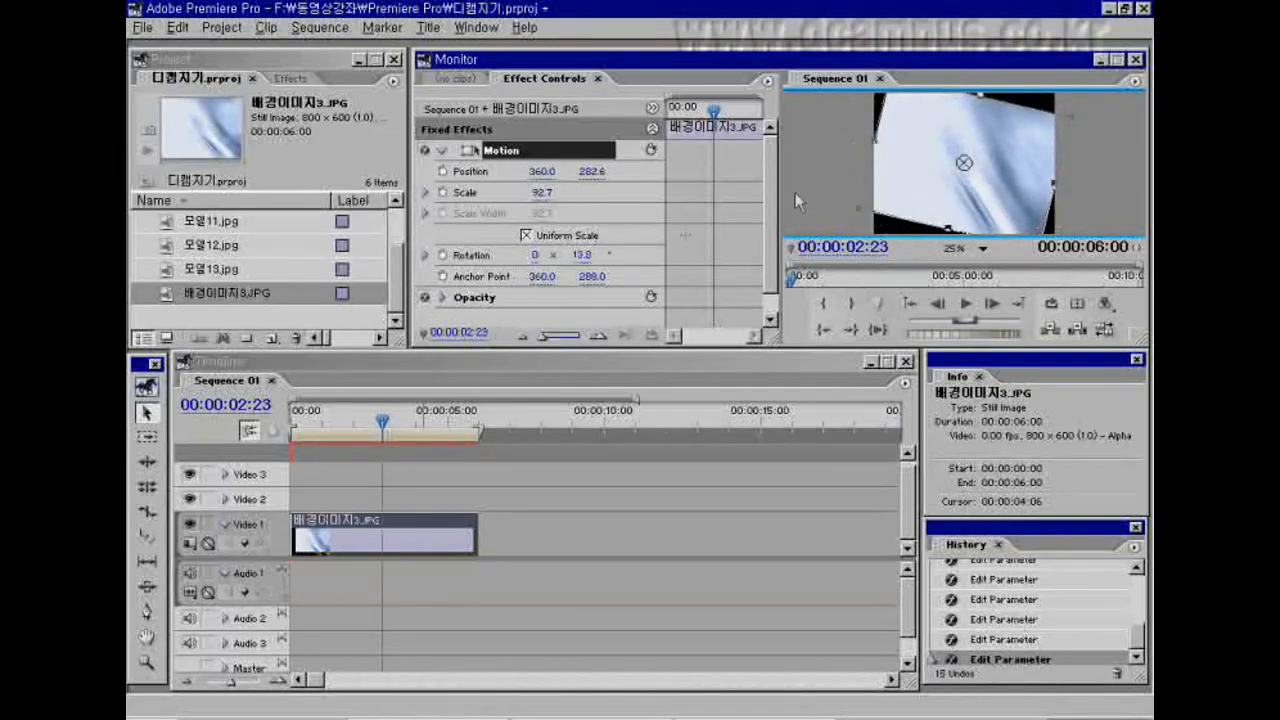
click(583, 256)
text(0)
key(Return)
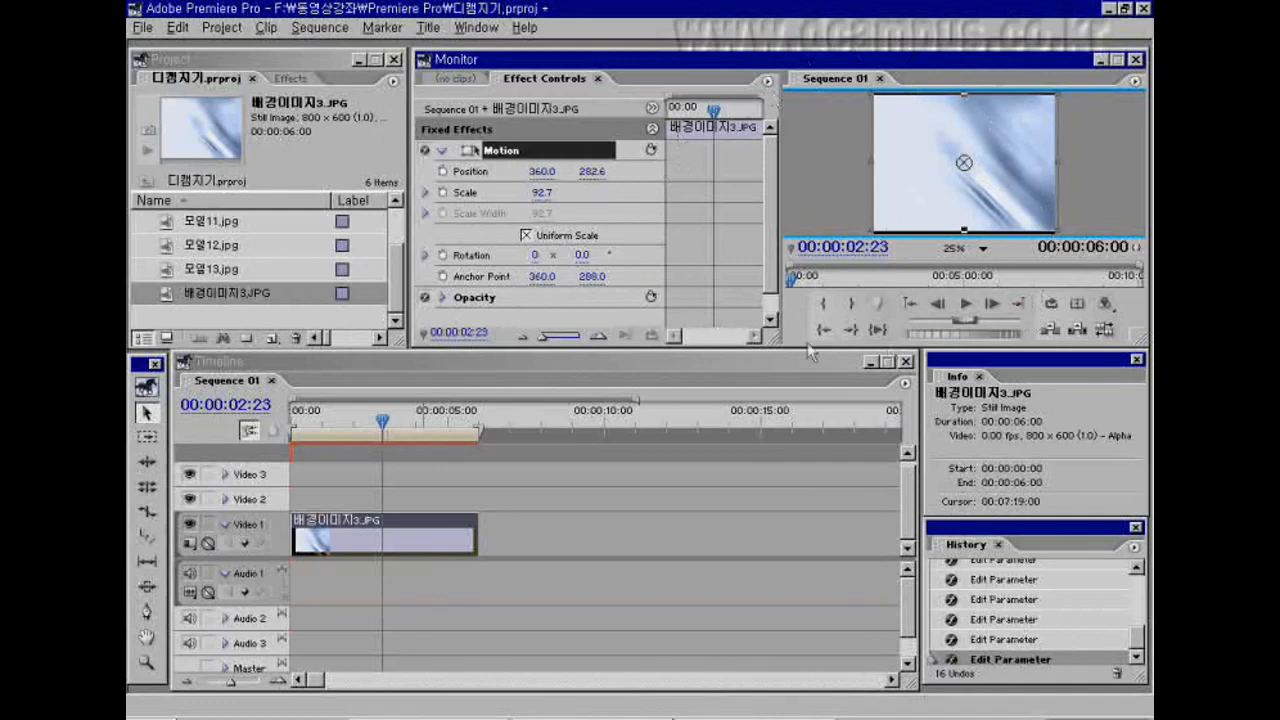
Step: Try moving the anchor point to about 135, 428, with the image rotated to about 357.1° and scaled to about 81.8 around it
drag(541, 276, 531, 283)
mouse_move(594, 280)
mouse_down()
mouse_move(705, 287)
mouse_move(592, 282)
mouse_move(652, 285)
mouse_move(543, 297)
mouse_move(538, 284)
mouse_move(688, 284)
mouse_move(558, 302)
mouse_move(598, 283)
mouse_move(545, 278)
mouse_move(718, 285)
mouse_move(581, 284)
mouse_move(594, 285)
mouse_up()
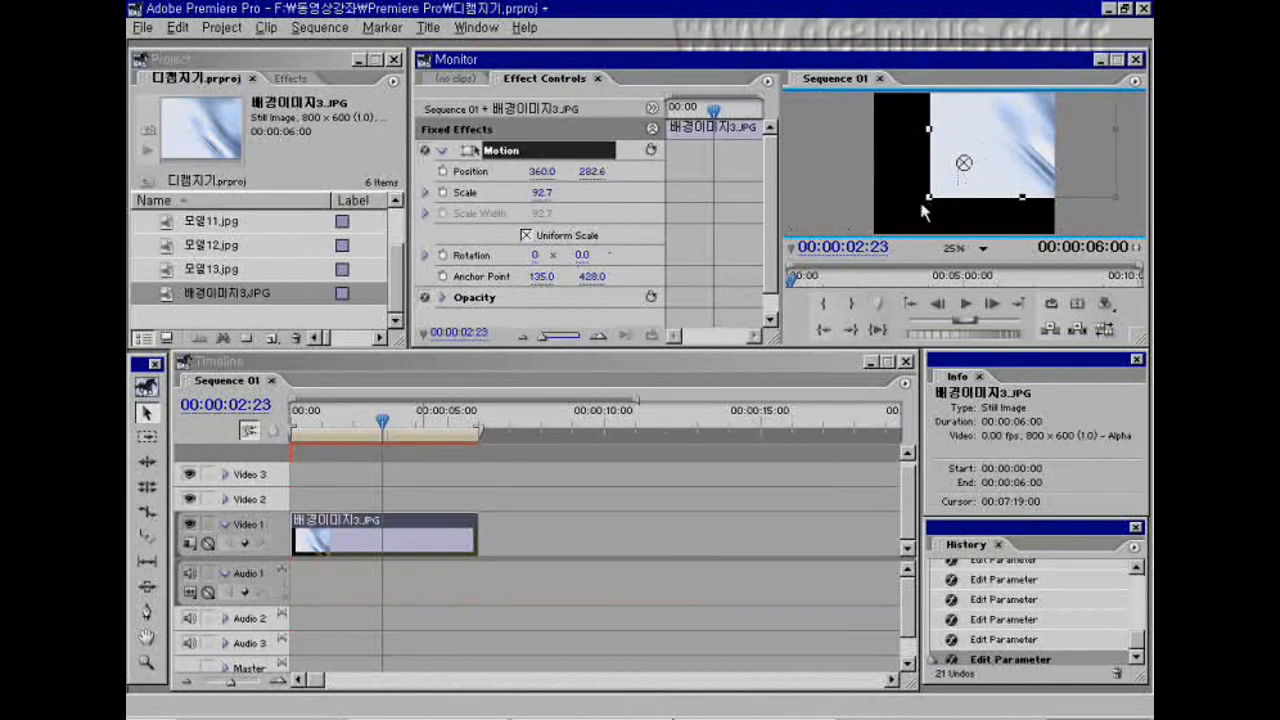
drag(921, 204, 950, 191)
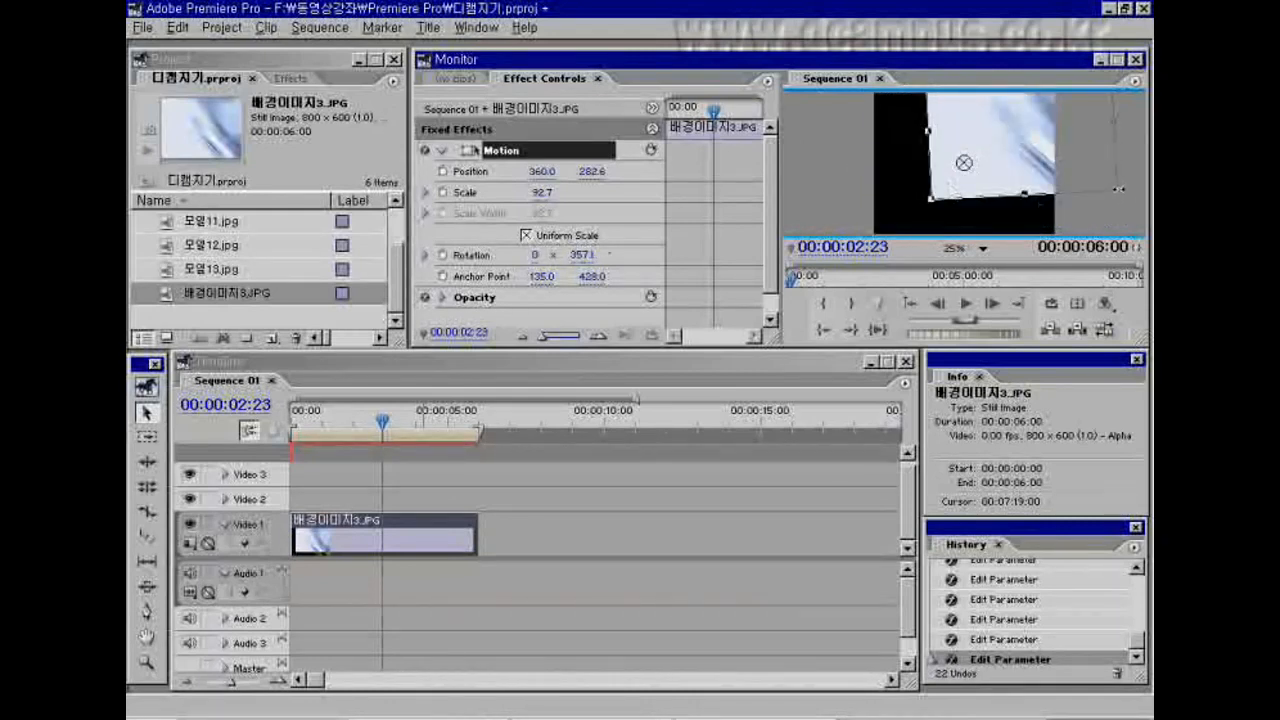
drag(1122, 196, 1037, 194)
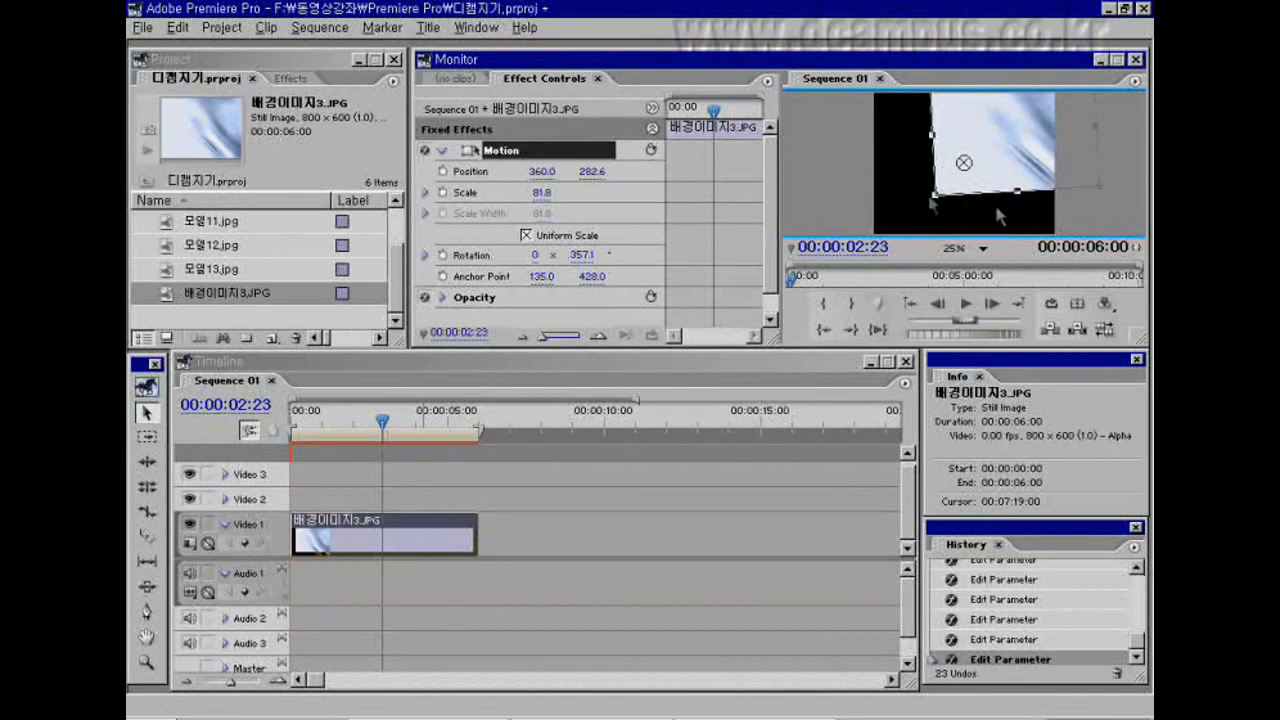
Step: Reset all Motion parameters of the background clip to their default values
click(650, 151)
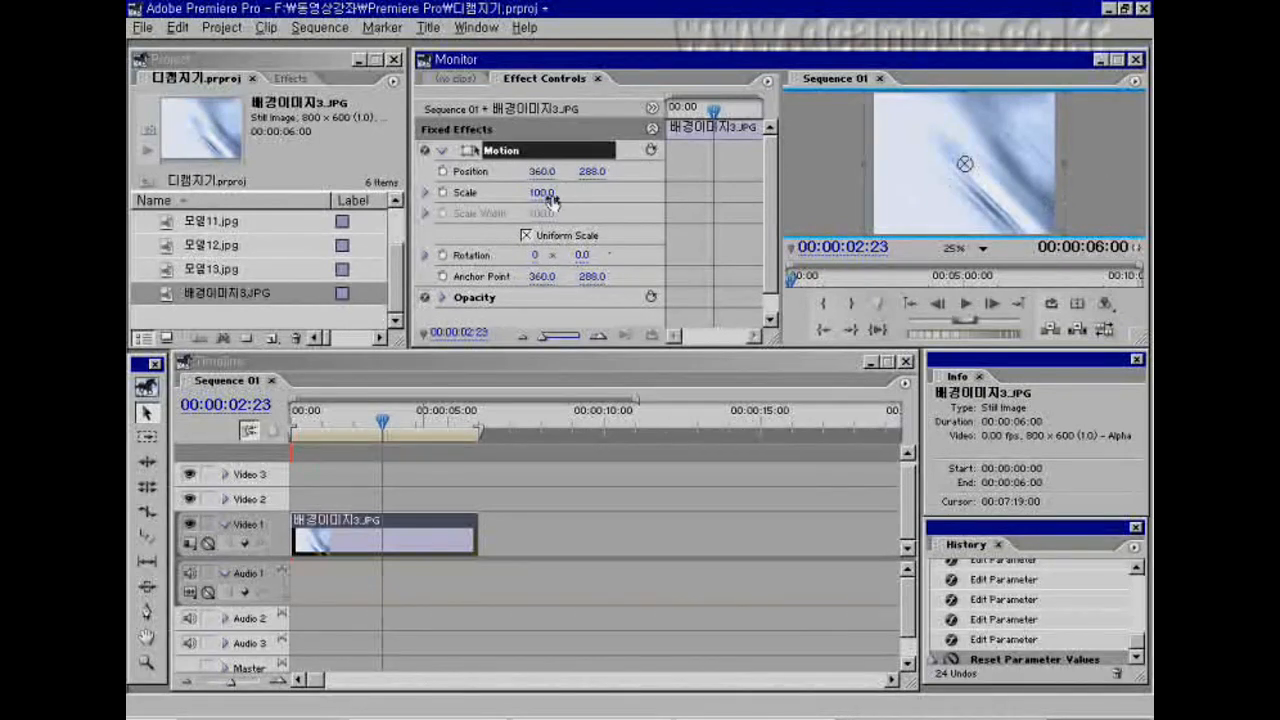
Step: Place 모델10.jpg at the start of the Video 2 track, above the background clip
click(222, 269)
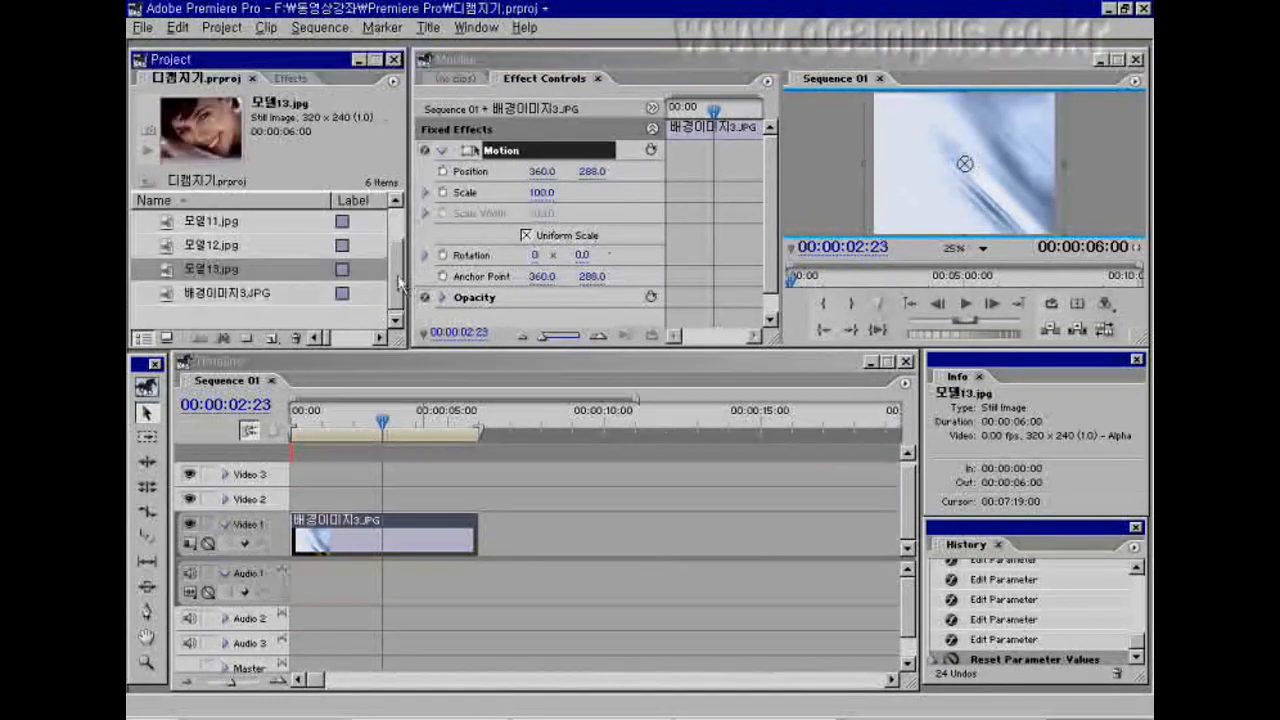
drag(397, 287, 397, 258)
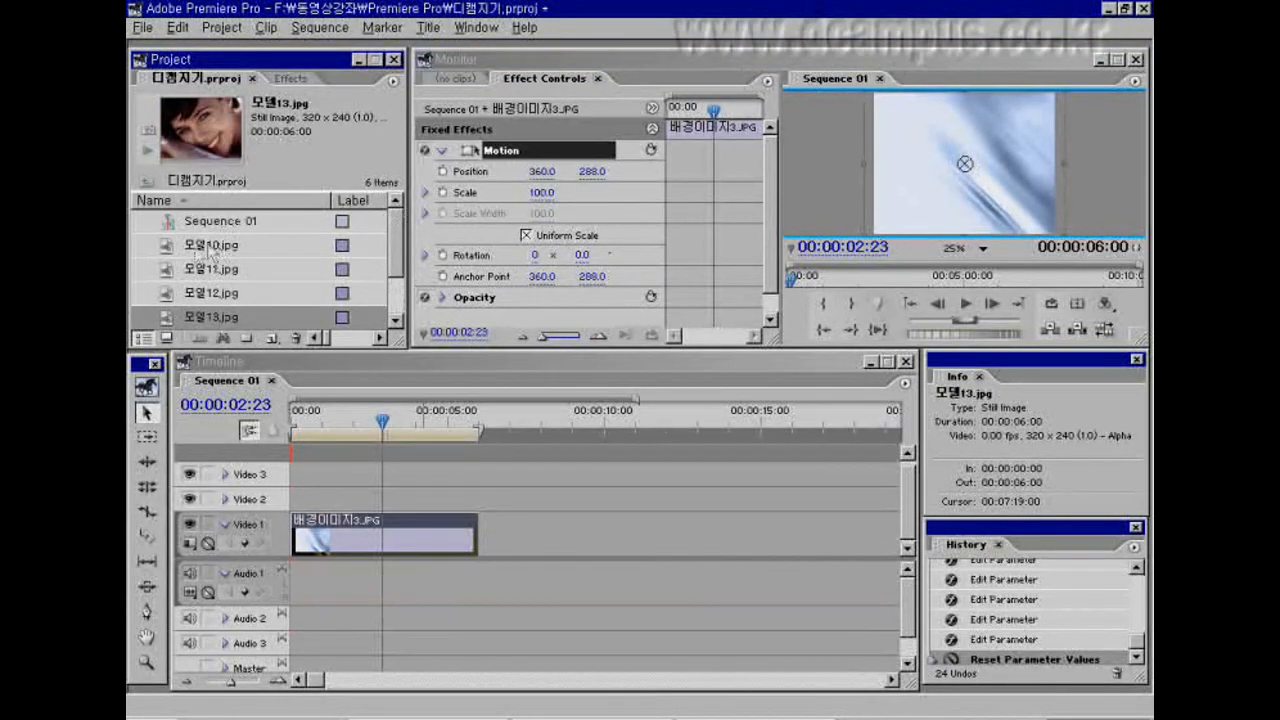
drag(210, 252, 323, 506)
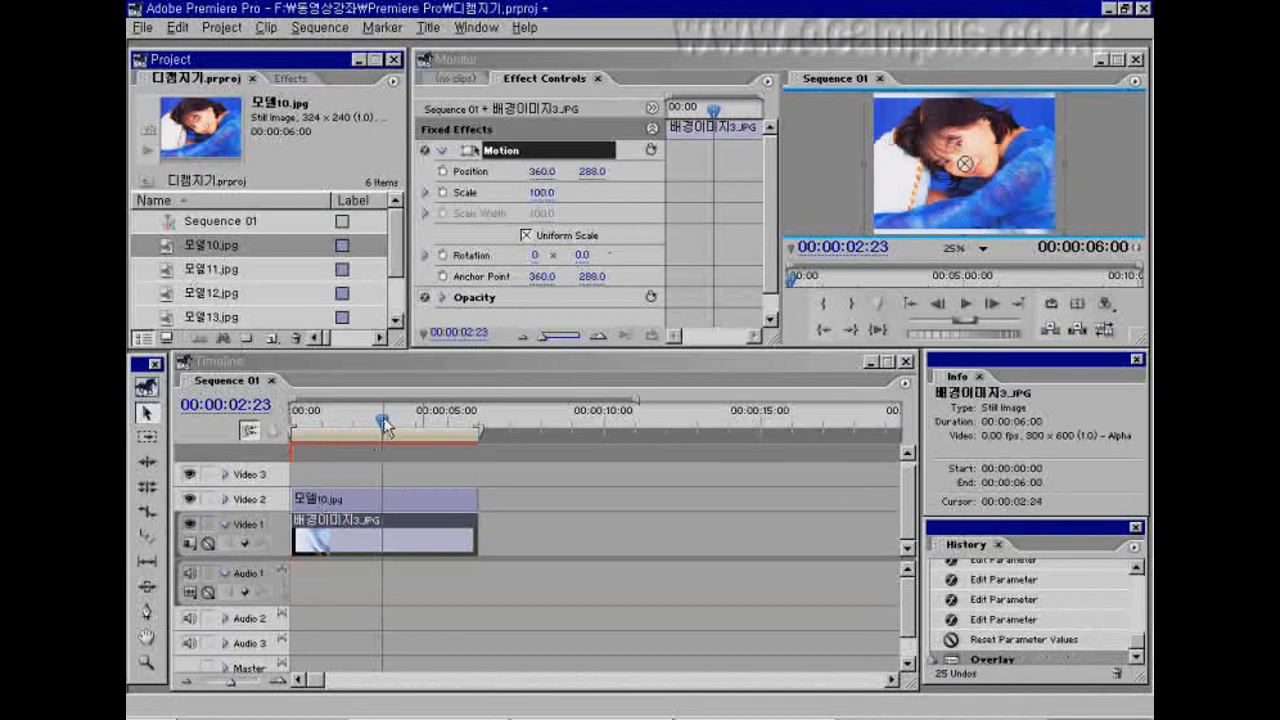
Step: Return the playhead to about the sequence start and extend the background clip on Video 1 to about 00:00:15:03
drag(385, 425, 293, 425)
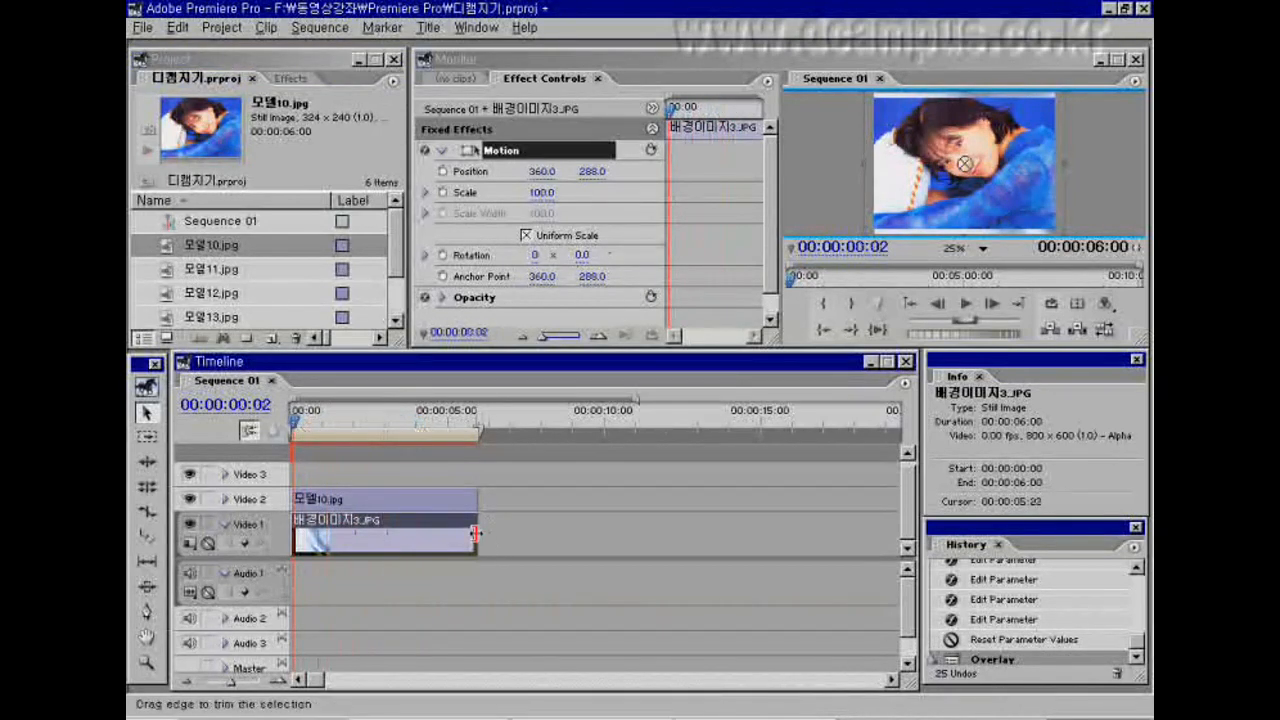
drag(476, 533, 760, 546)
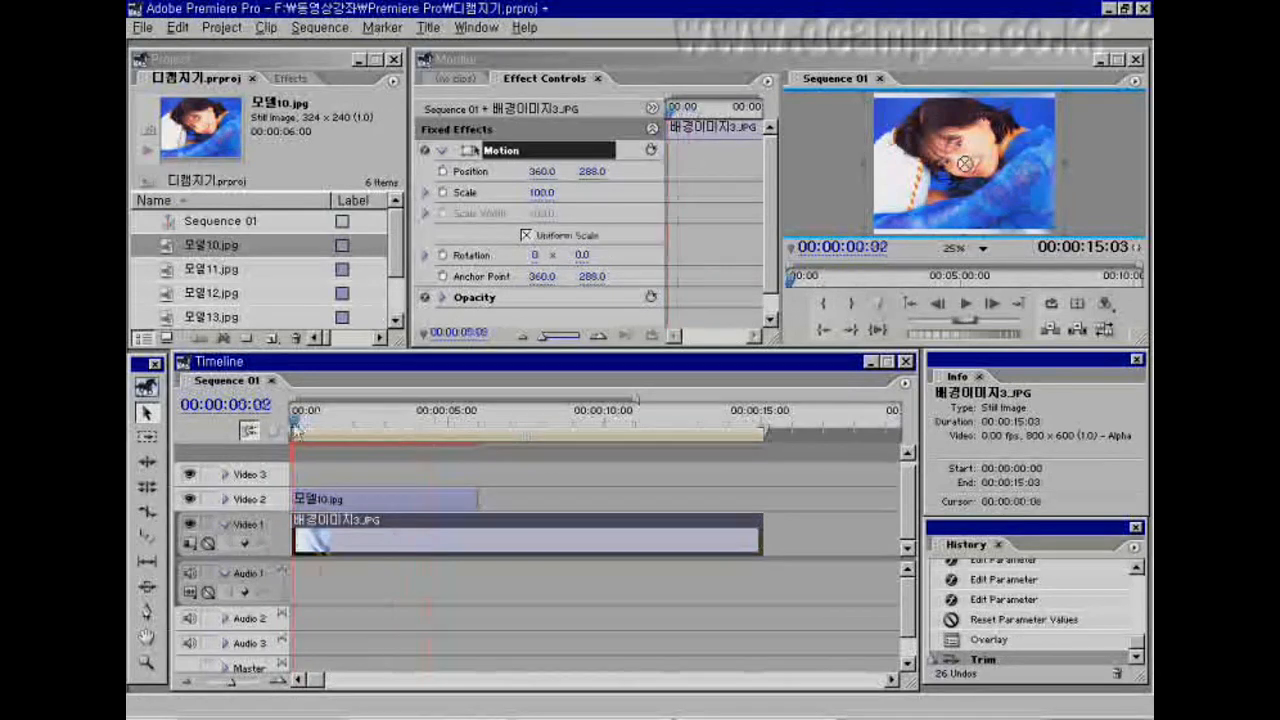
Step: Enable Uniform Scale for the 모델10.jpg clip on Video 2 and reduce its scale to about 116.2
click(372, 498)
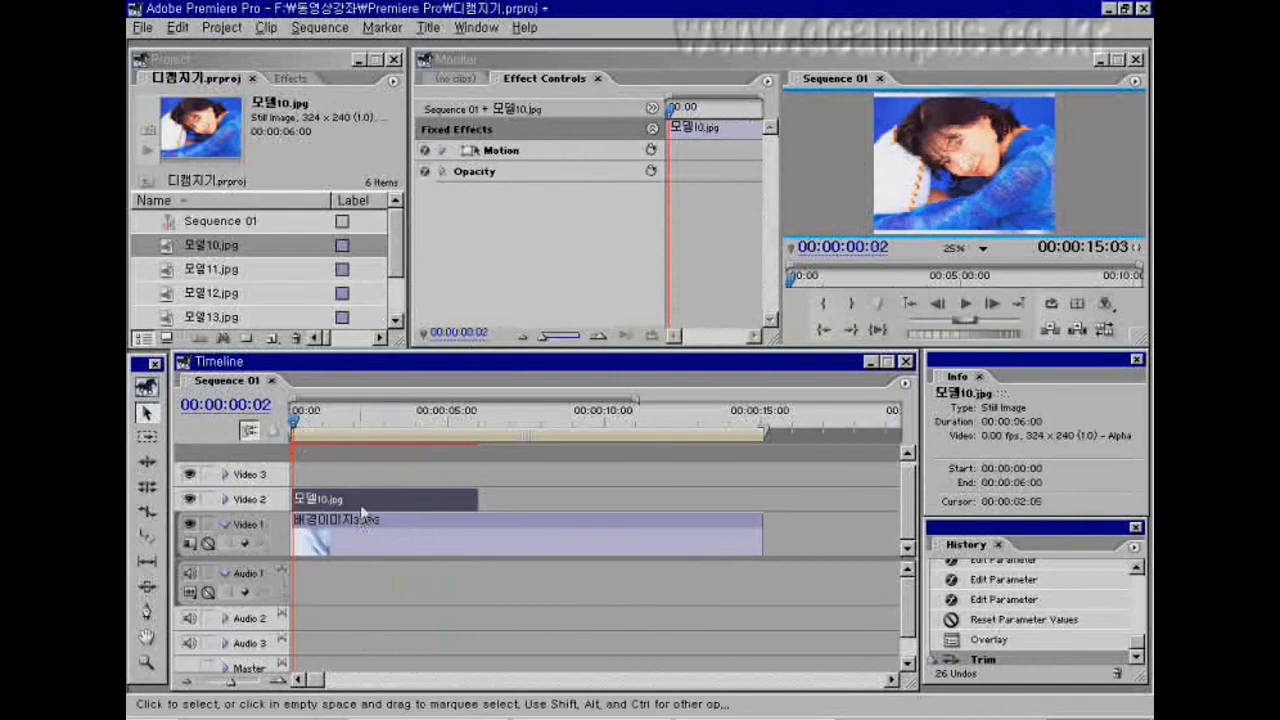
click(442, 153)
click(442, 151)
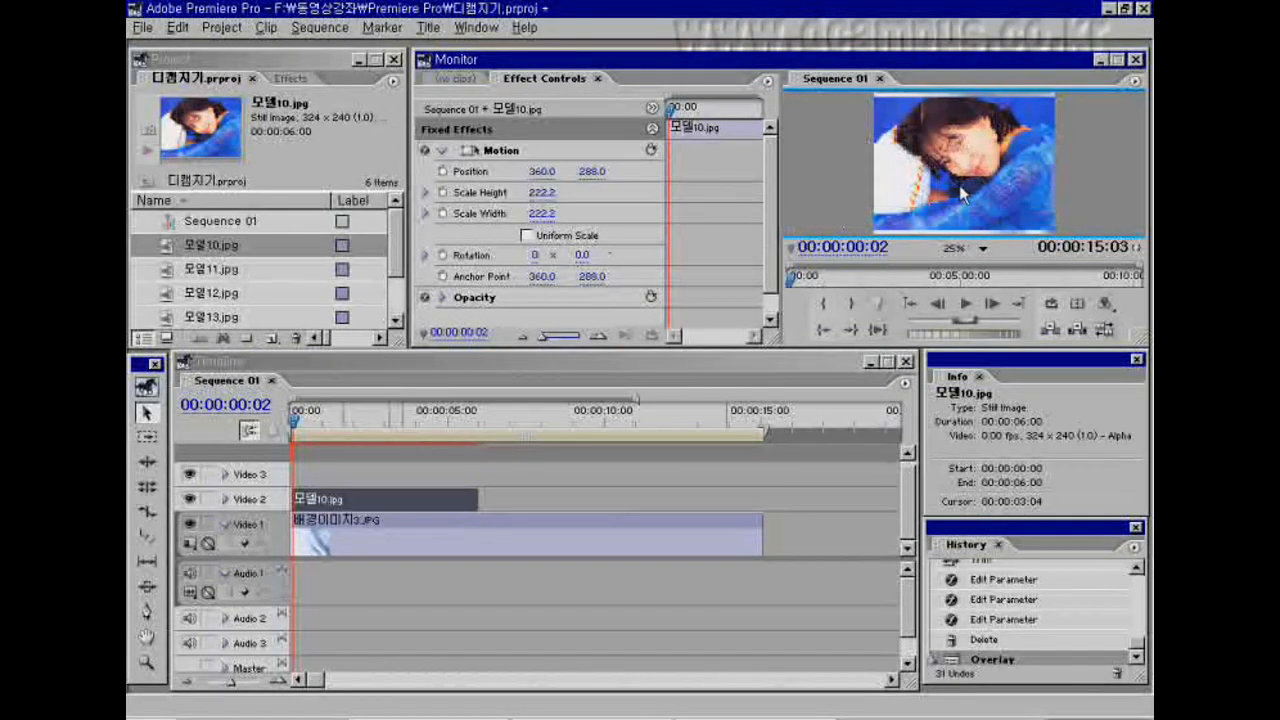
click(527, 236)
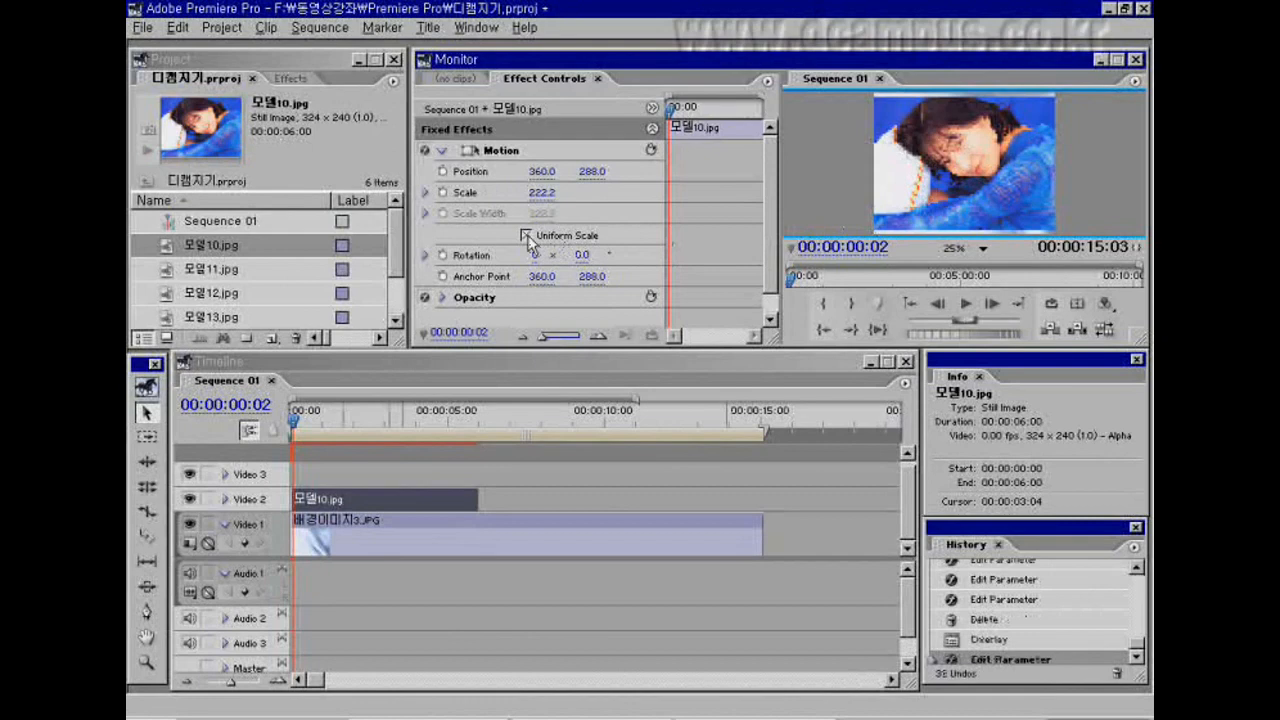
mouse_move(541, 192)
mouse_down()
mouse_move(470, 206)
mouse_move(541, 196)
mouse_up()
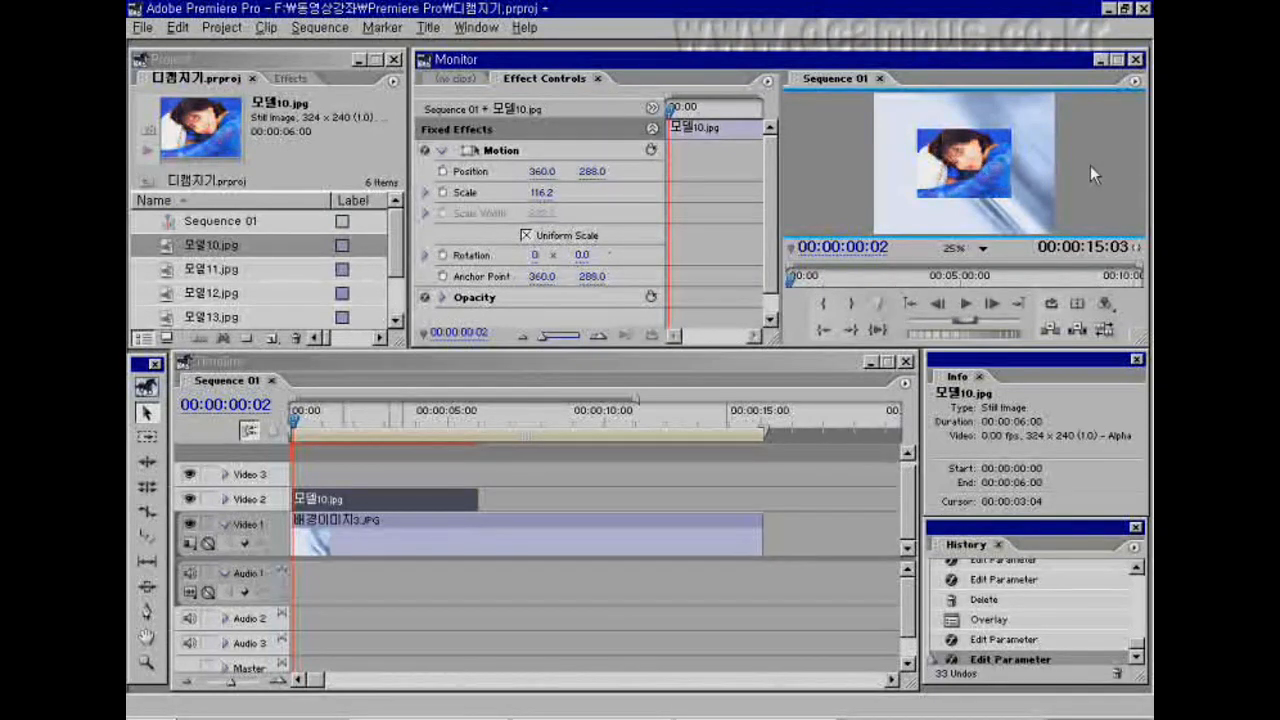
Step: Move the 모델10.jpg photo beyond the frame's right edge to about 920, 288 and turn on Position keyframing at 00:00:00:02
click(507, 155)
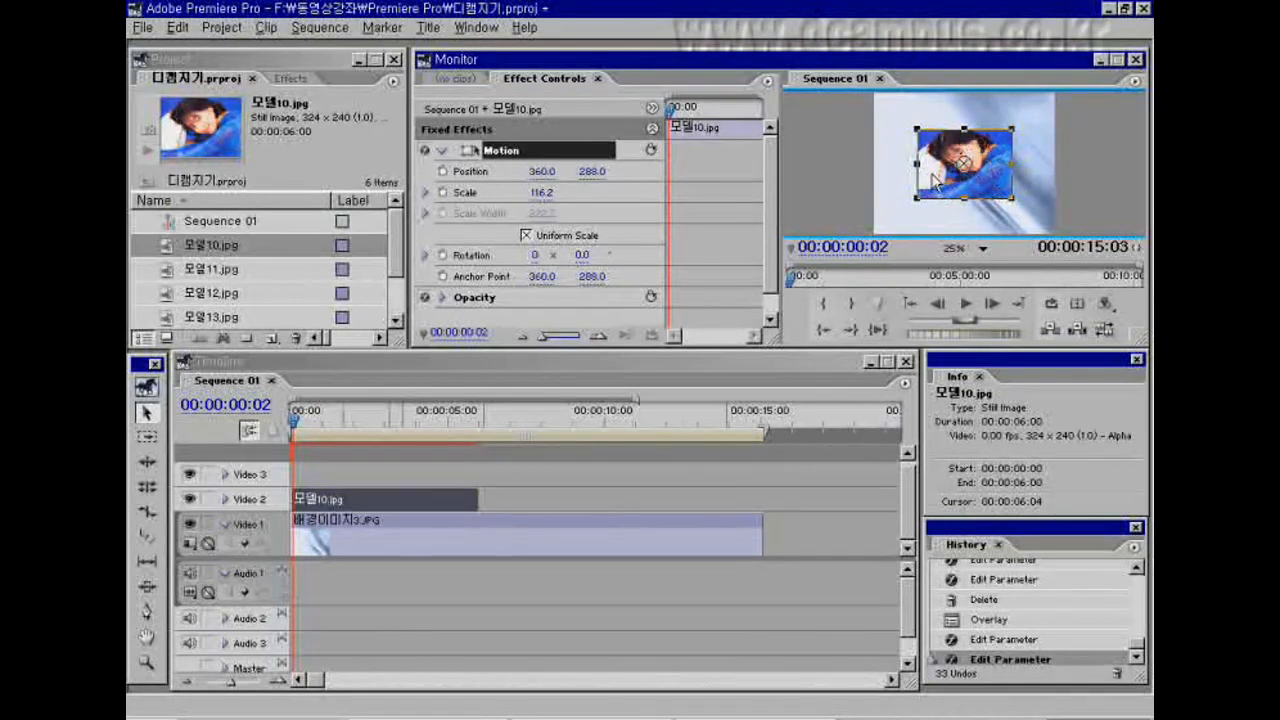
drag(932, 176, 1074, 173)
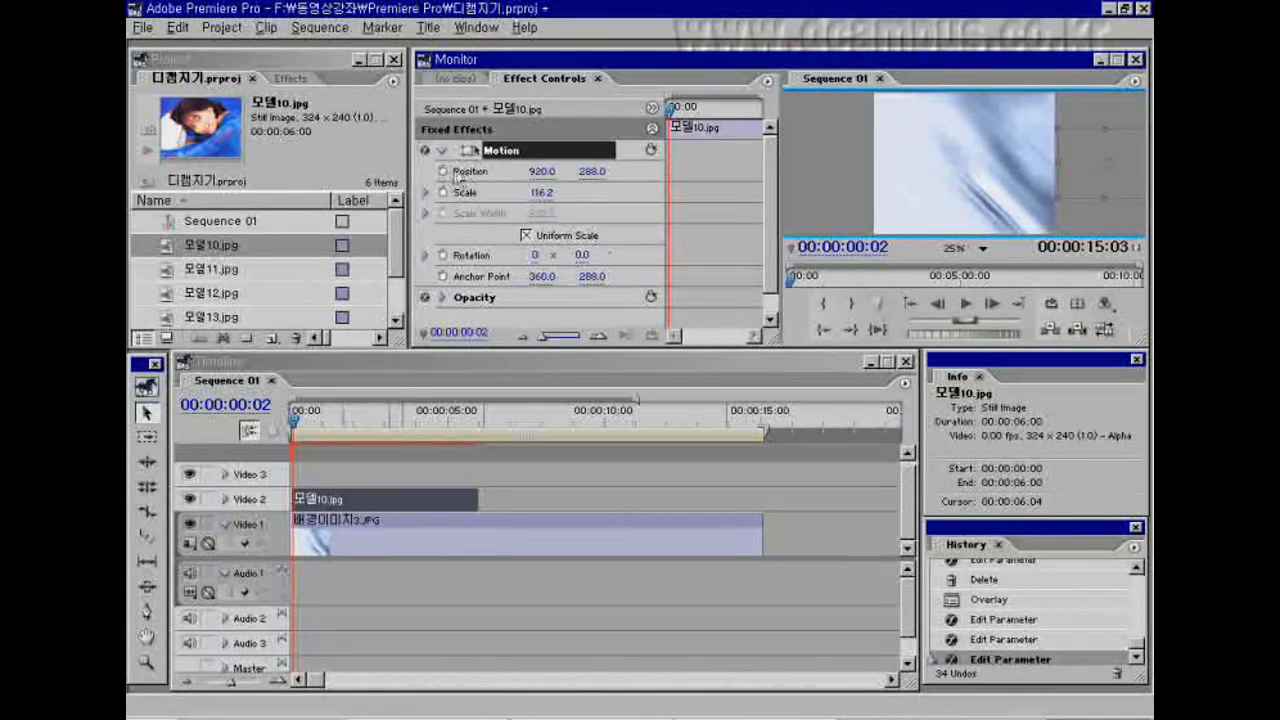
click(443, 172)
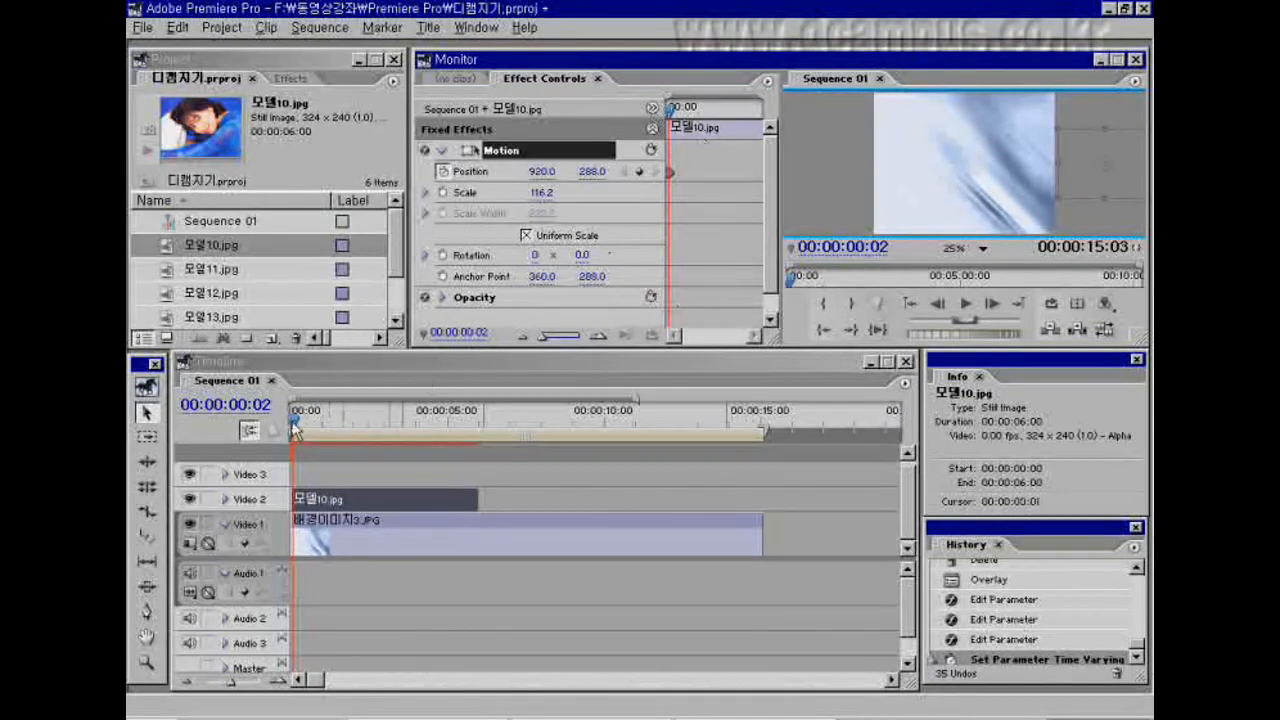
Step: Add a Position keyframe at 00:00:02:00 with the 모델10.jpg photo beyond the frame's left edge at about -204, 292.1, and preview the movement
drag(292, 428, 353, 437)
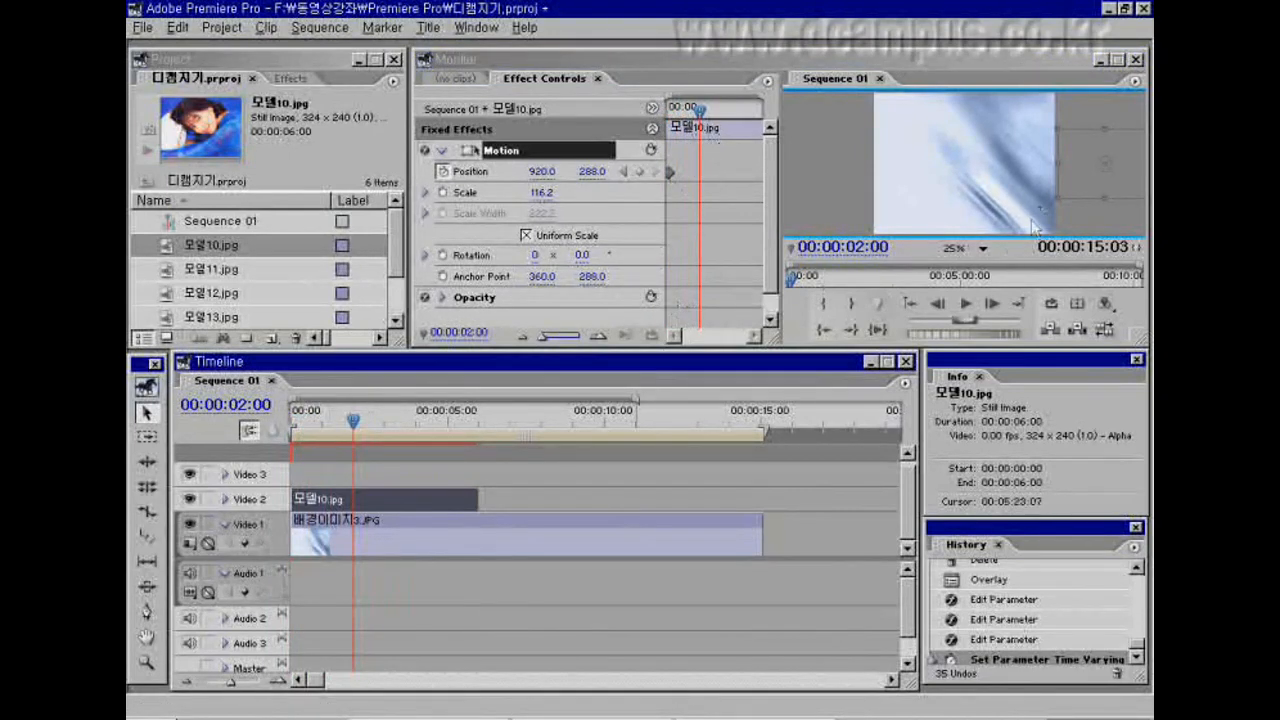
drag(1079, 190, 800, 185)
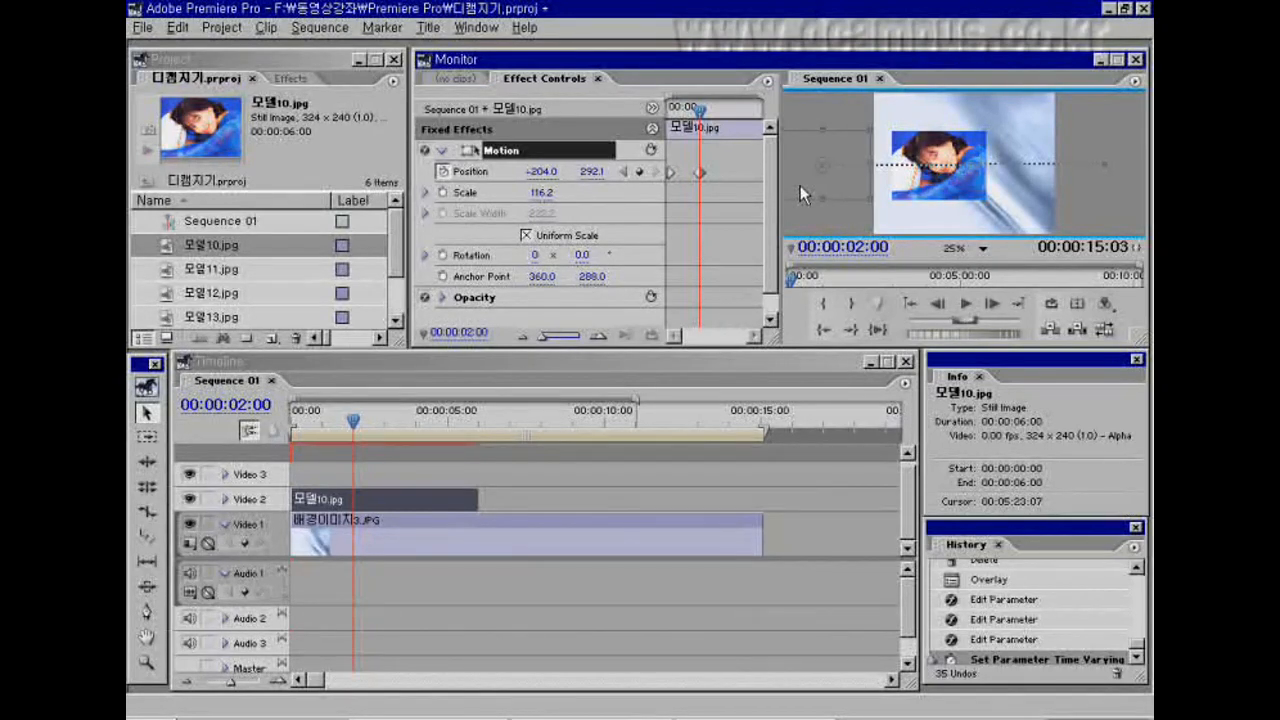
drag(800, 186, 801, 186)
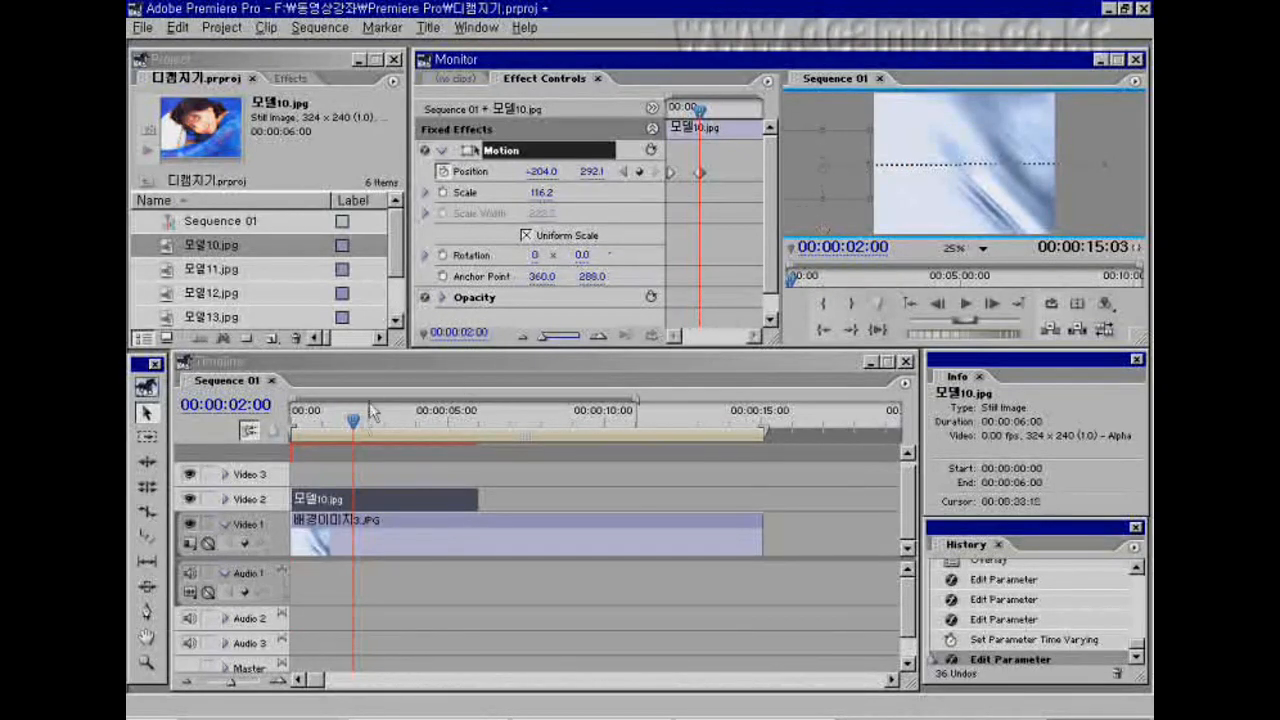
mouse_move(352, 420)
mouse_down()
mouse_move(298, 432)
mouse_move(353, 438)
mouse_up()
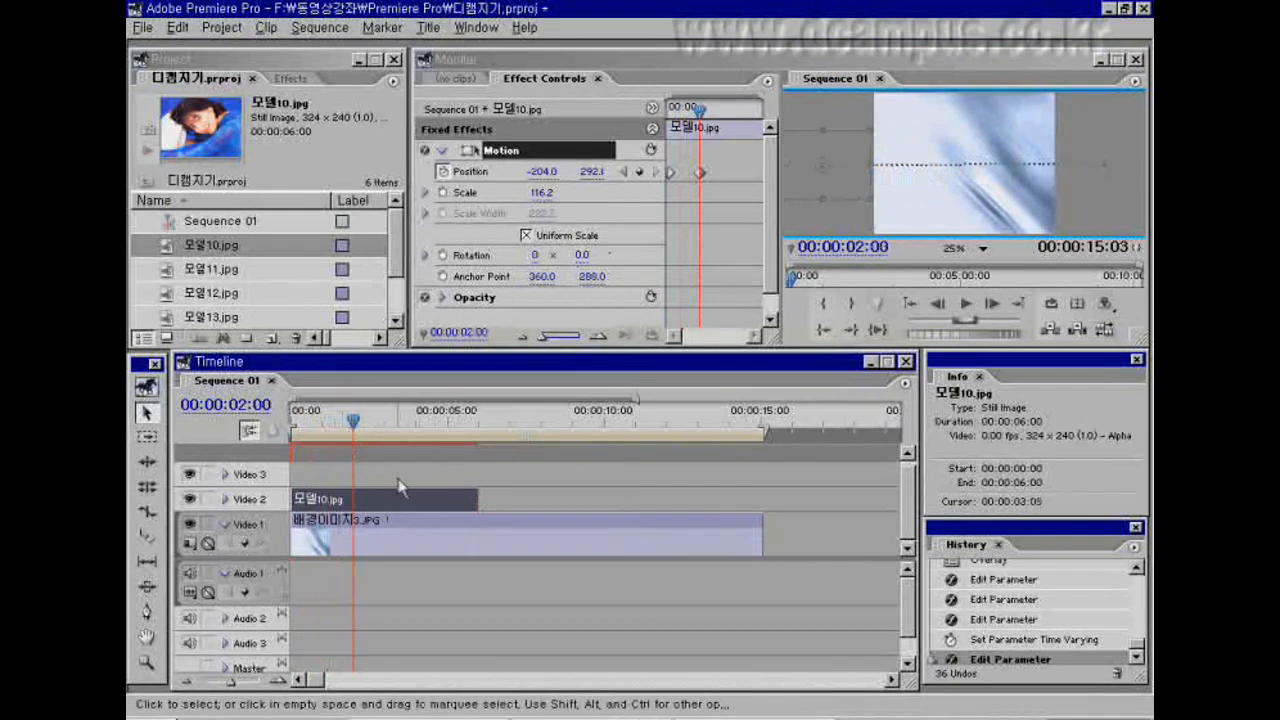
Step: Extend the 모델10.jpg clip's end to about 00:00:06:02 and place 모델11.jpg at the start of Video 3
mouse_move(477, 499)
mouse_down()
mouse_move(366, 501)
mouse_move(479, 500)
mouse_up()
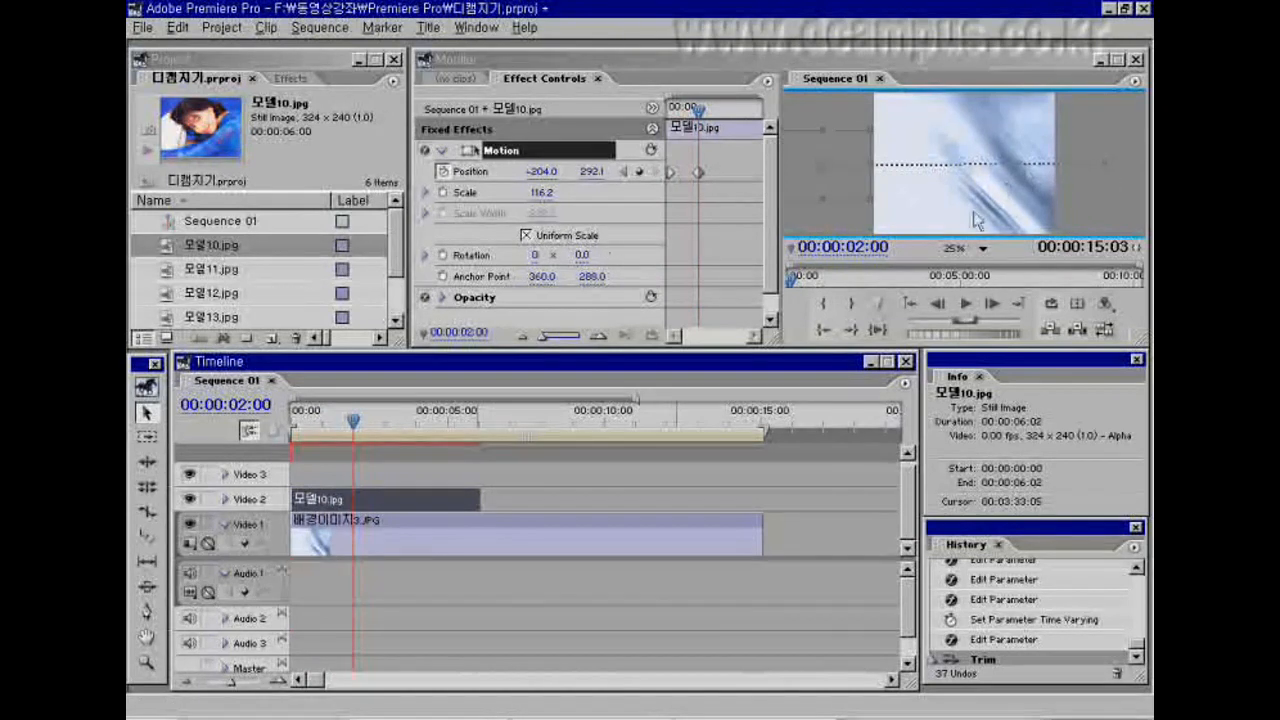
drag(170, 278, 346, 474)
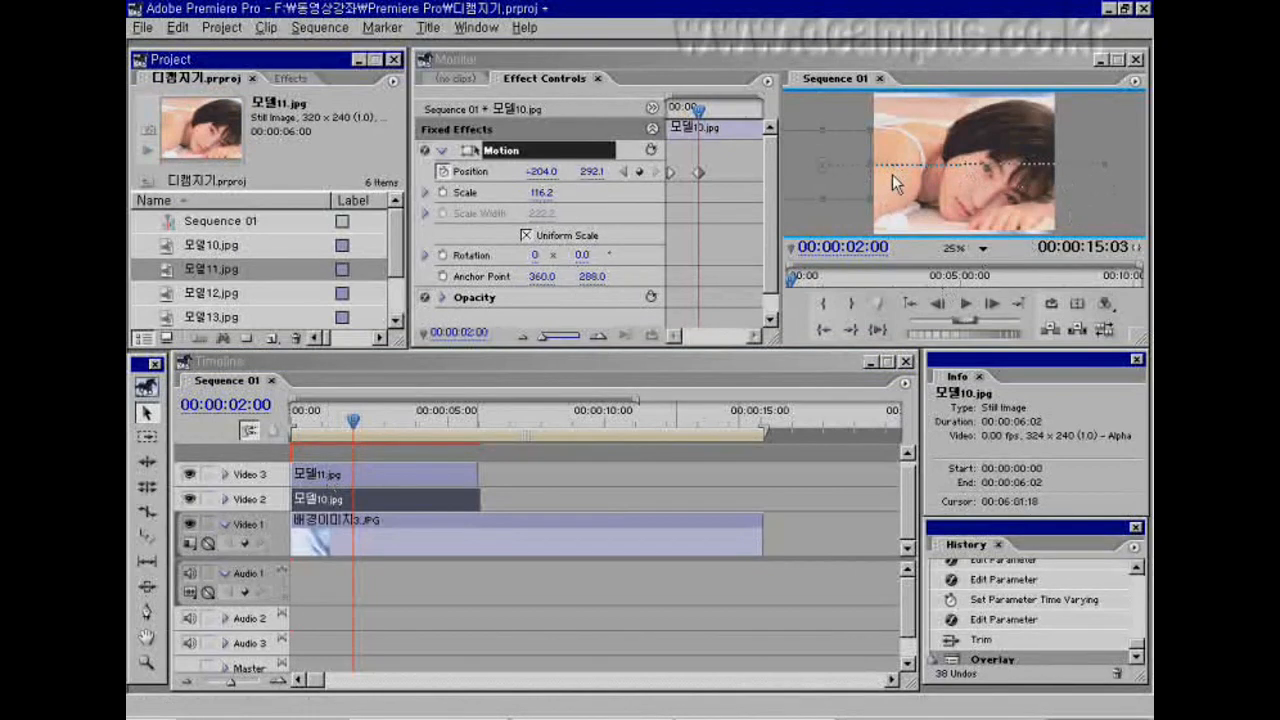
Step: Copy the 모델10.jpg clip, paste its attributes onto the 모델11.jpg clip on Video 3, and compare both clips' Motion parameters
click(383, 477)
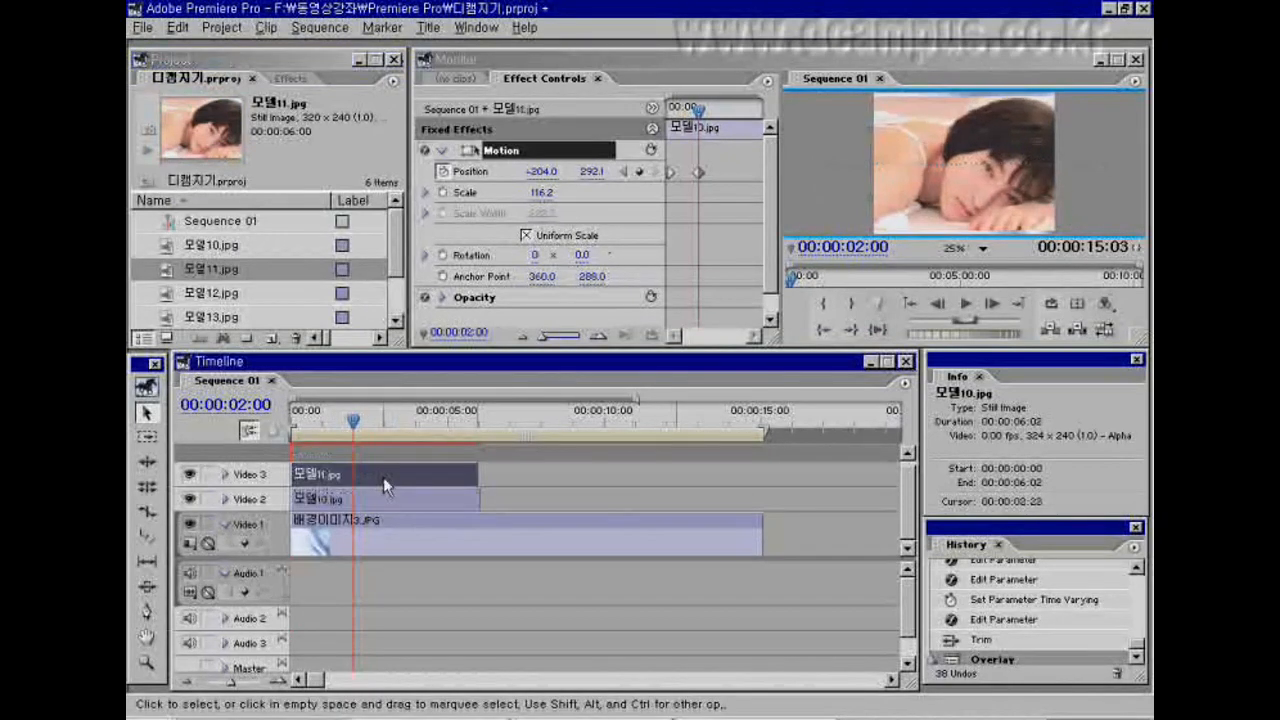
click(441, 150)
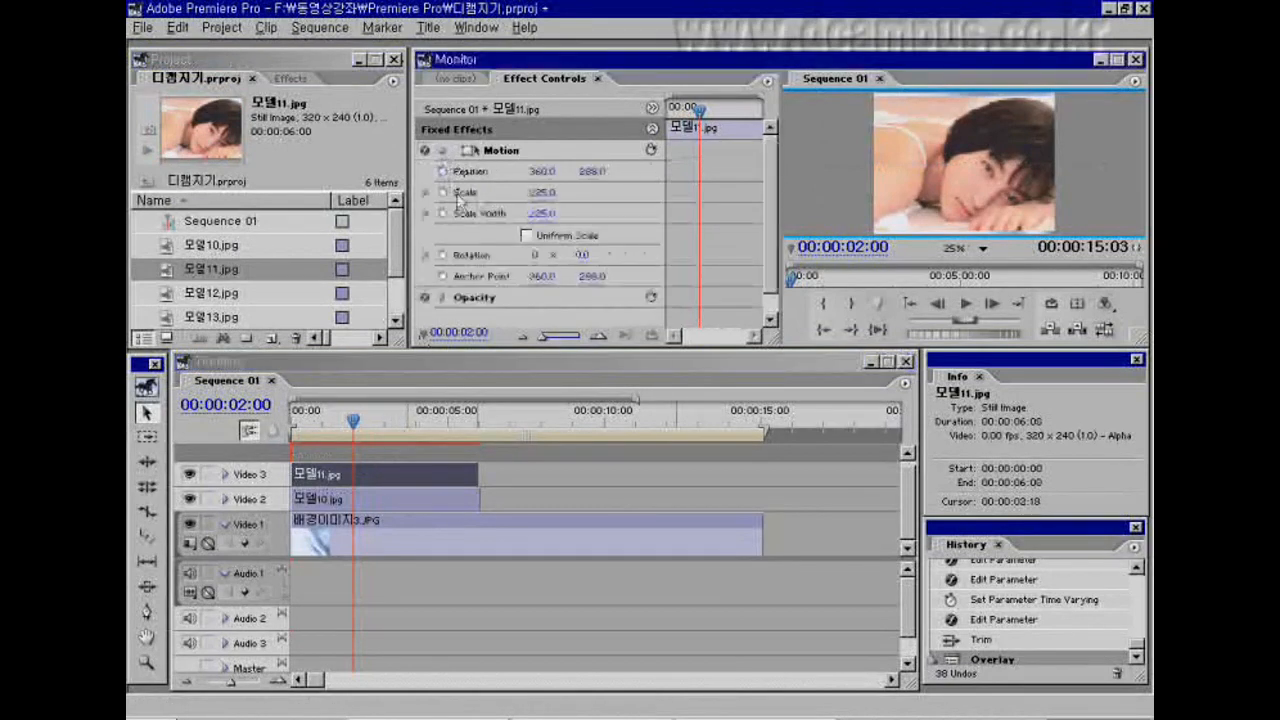
click(415, 499)
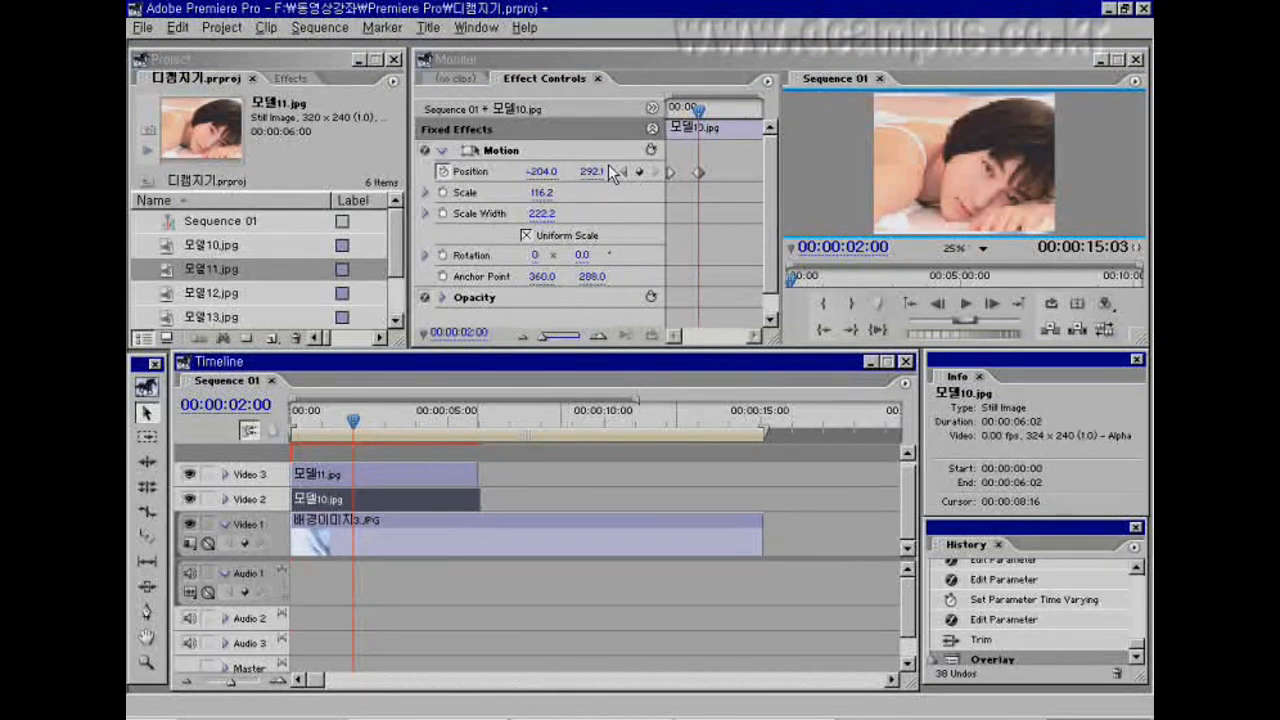
click(445, 474)
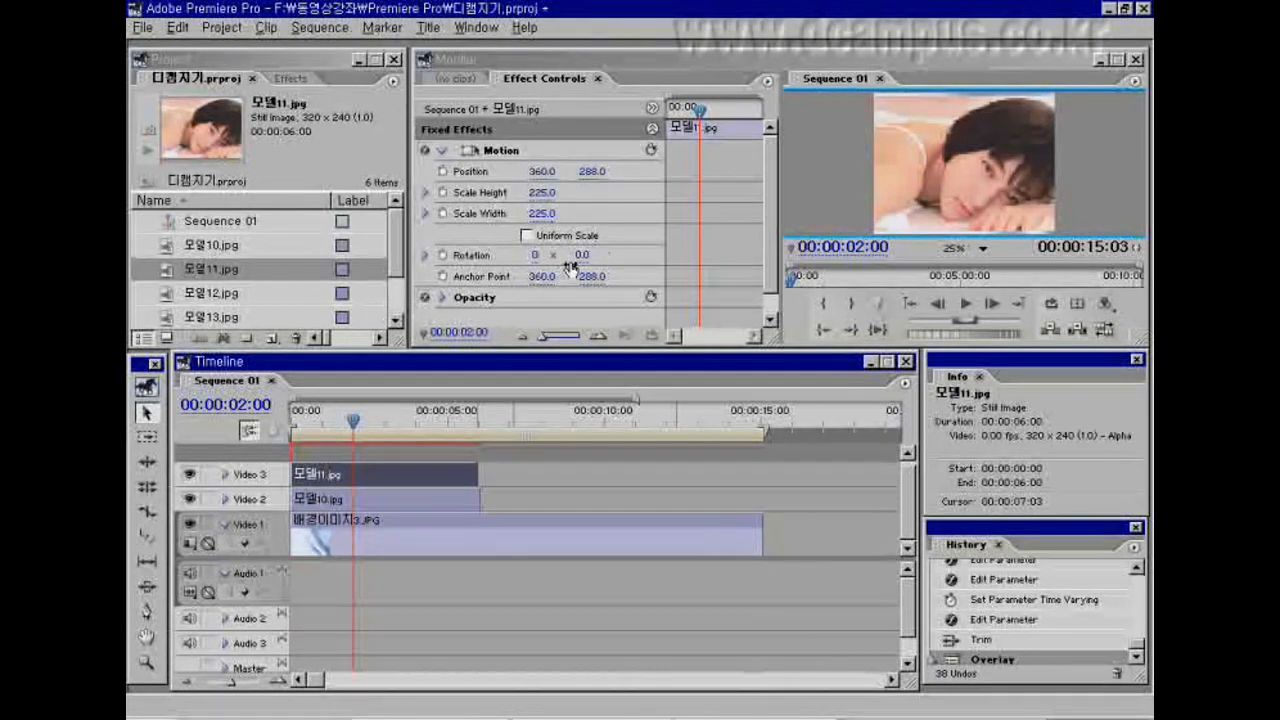
click(409, 501)
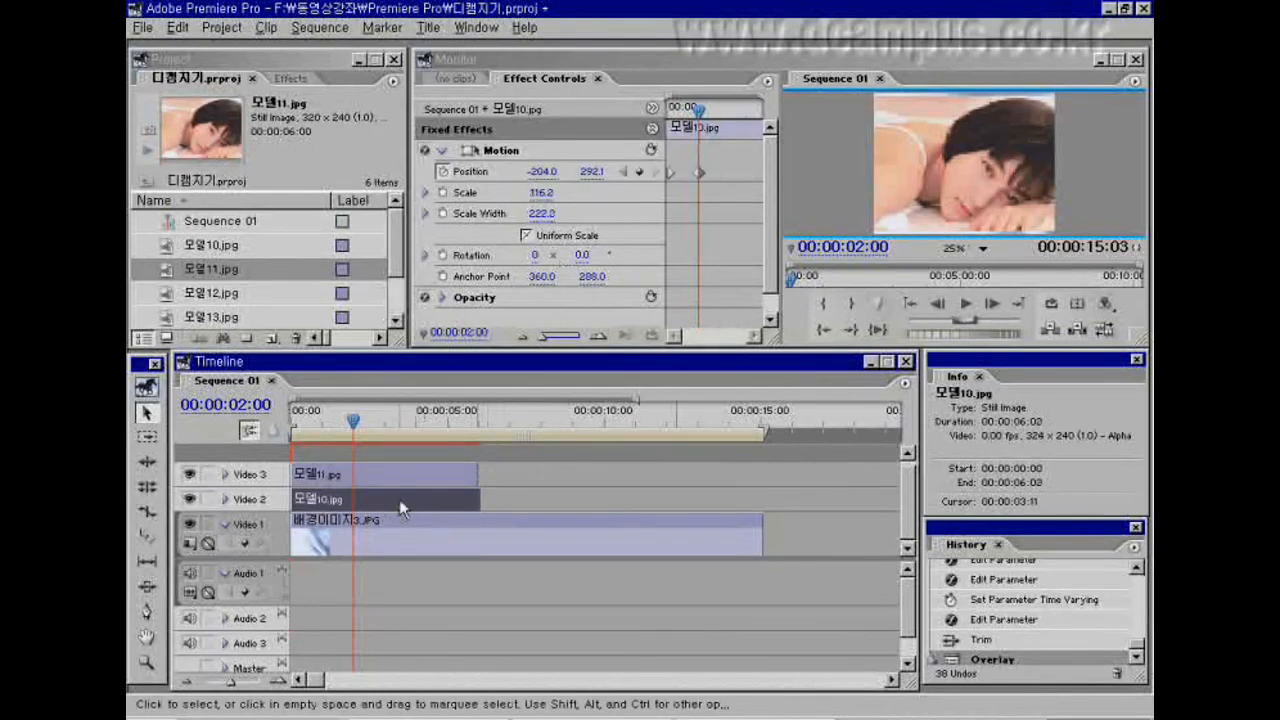
click(178, 28)
click(200, 112)
click(315, 475)
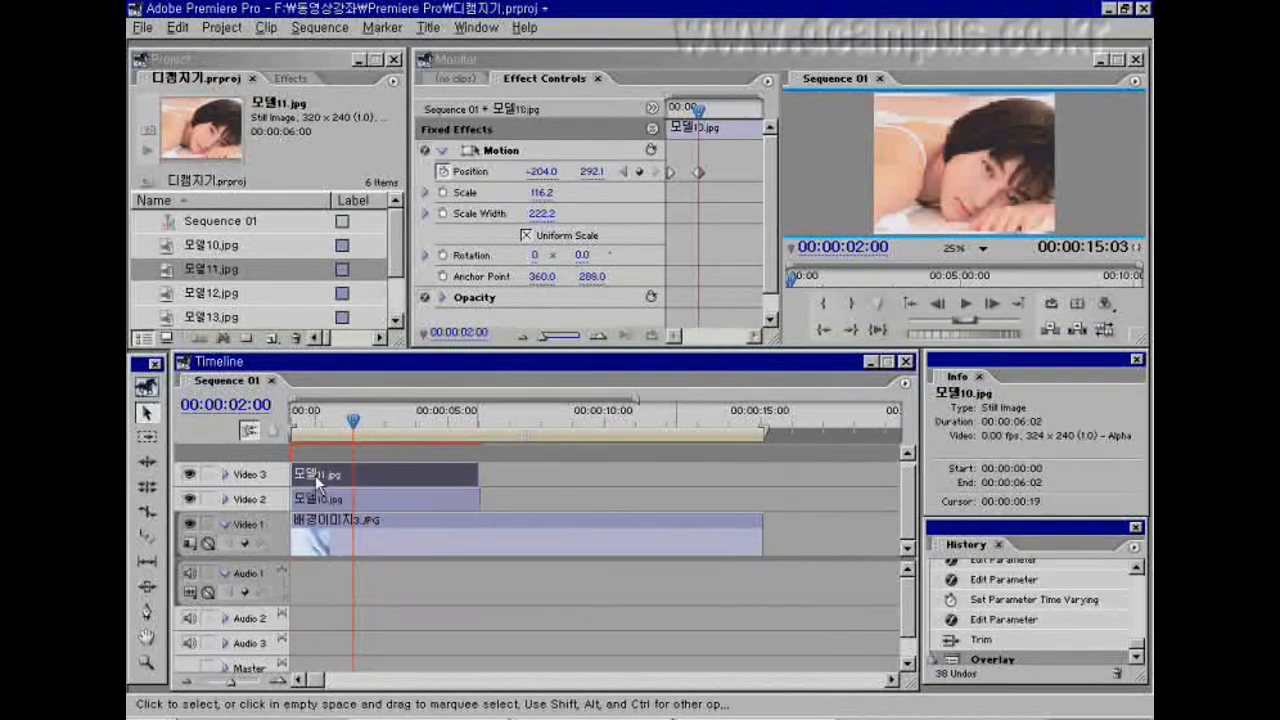
click(178, 27)
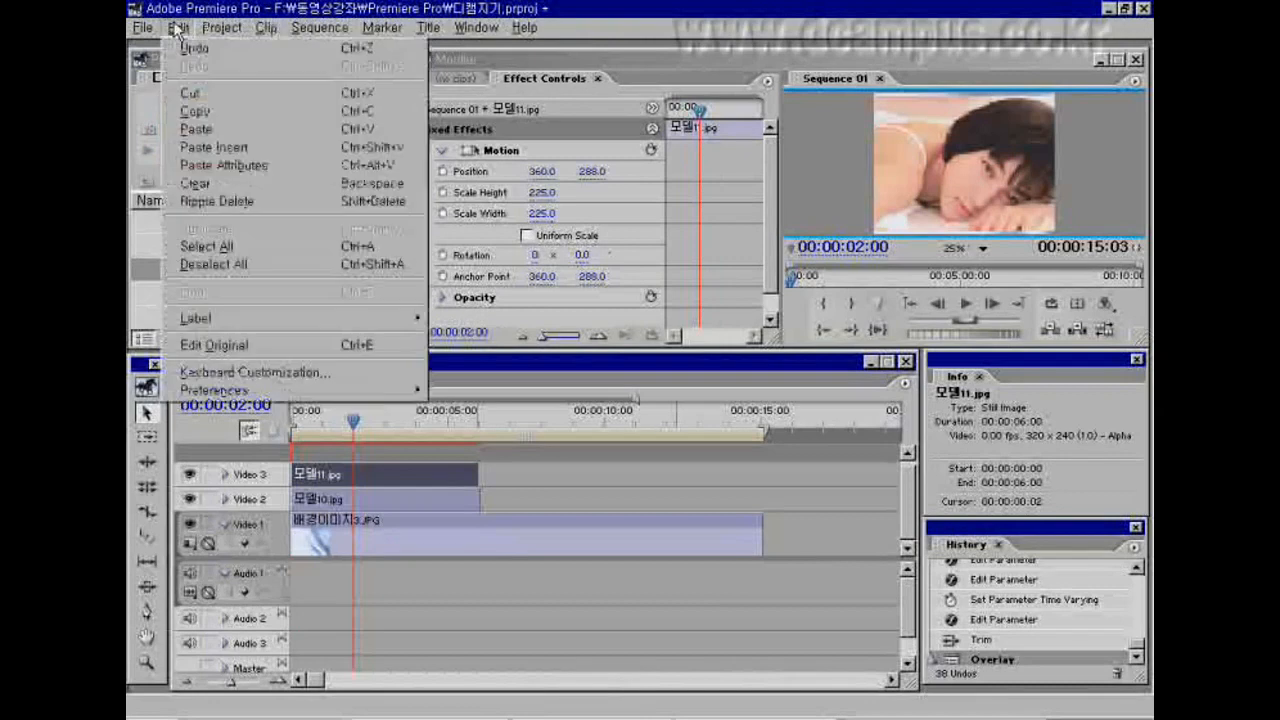
click(229, 166)
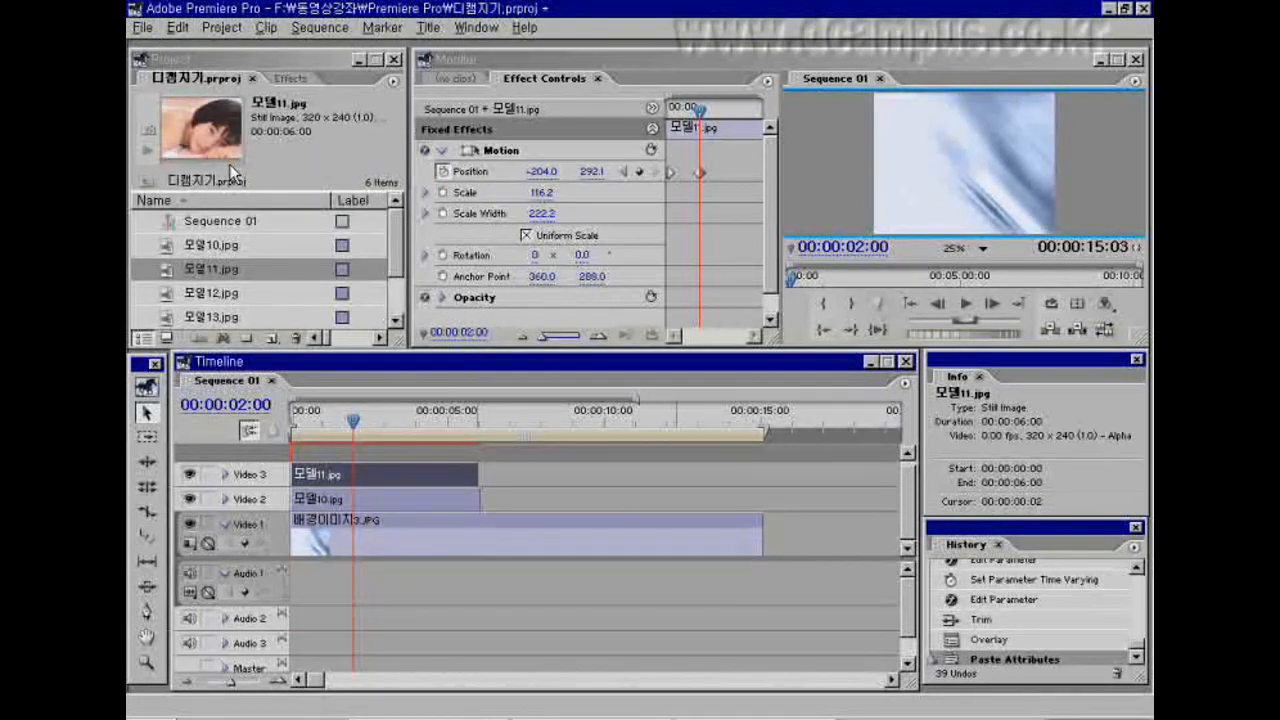
click(362, 503)
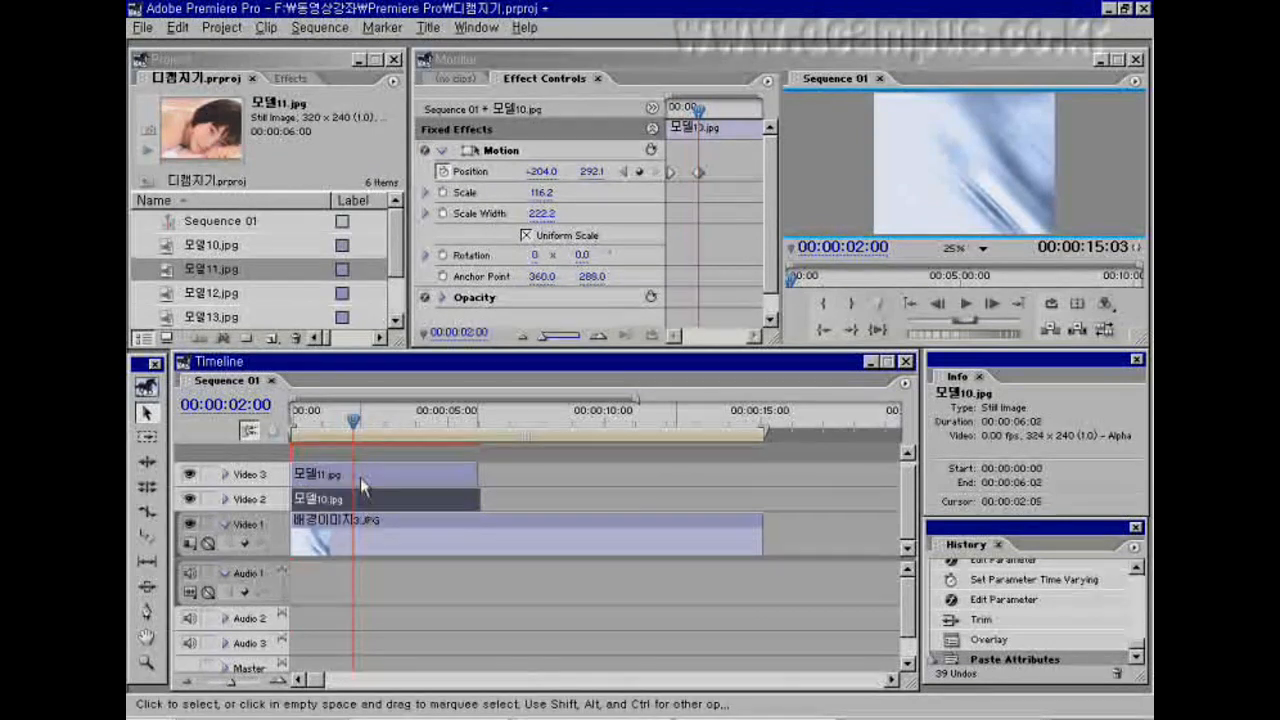
click(361, 475)
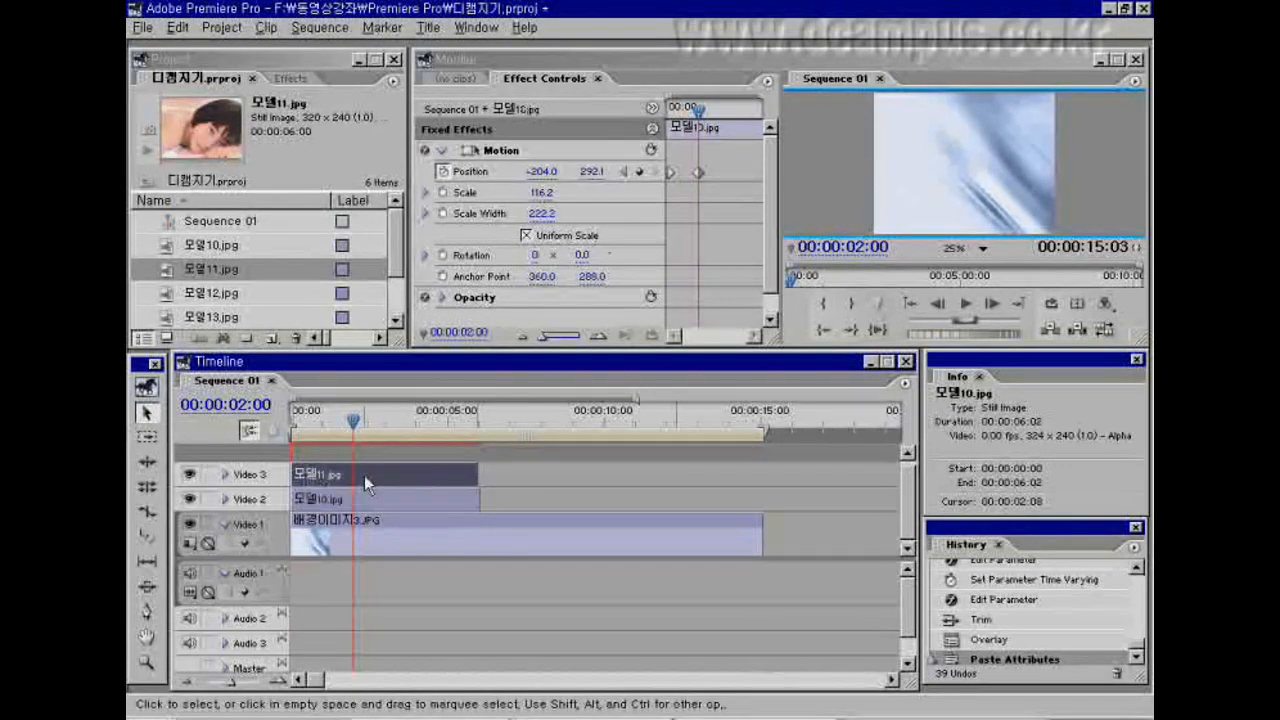
click(373, 493)
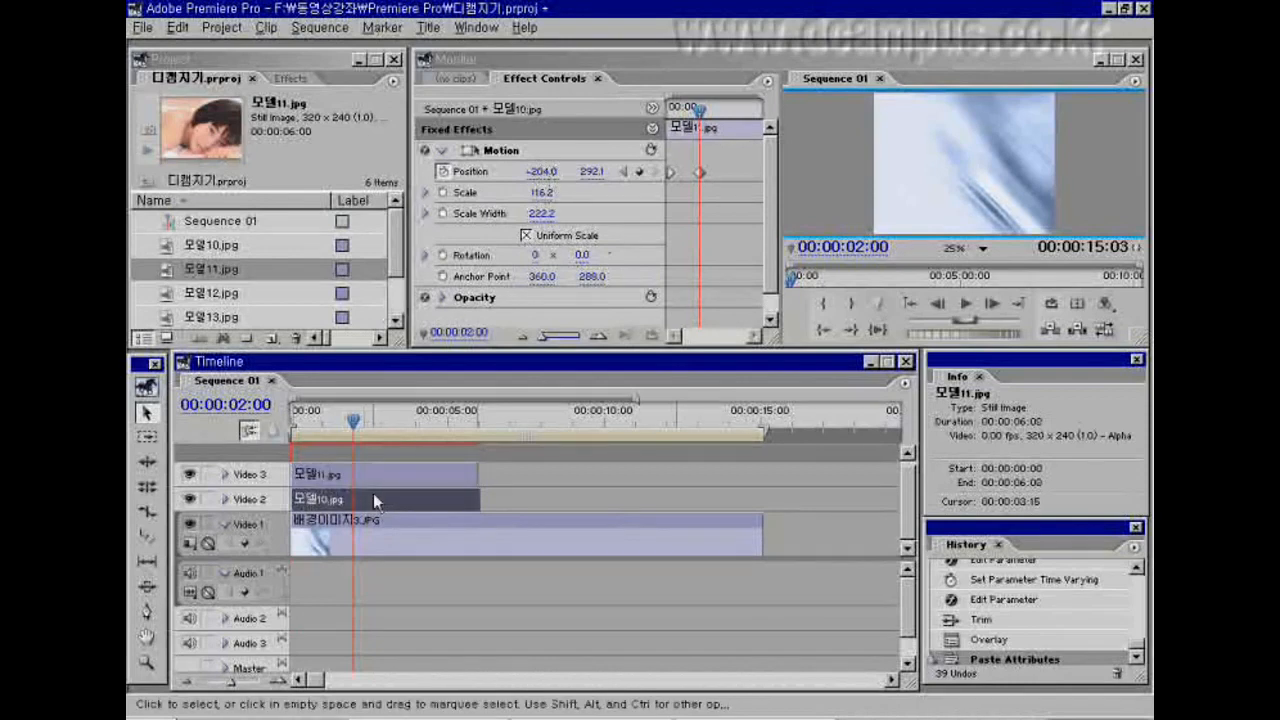
click(380, 480)
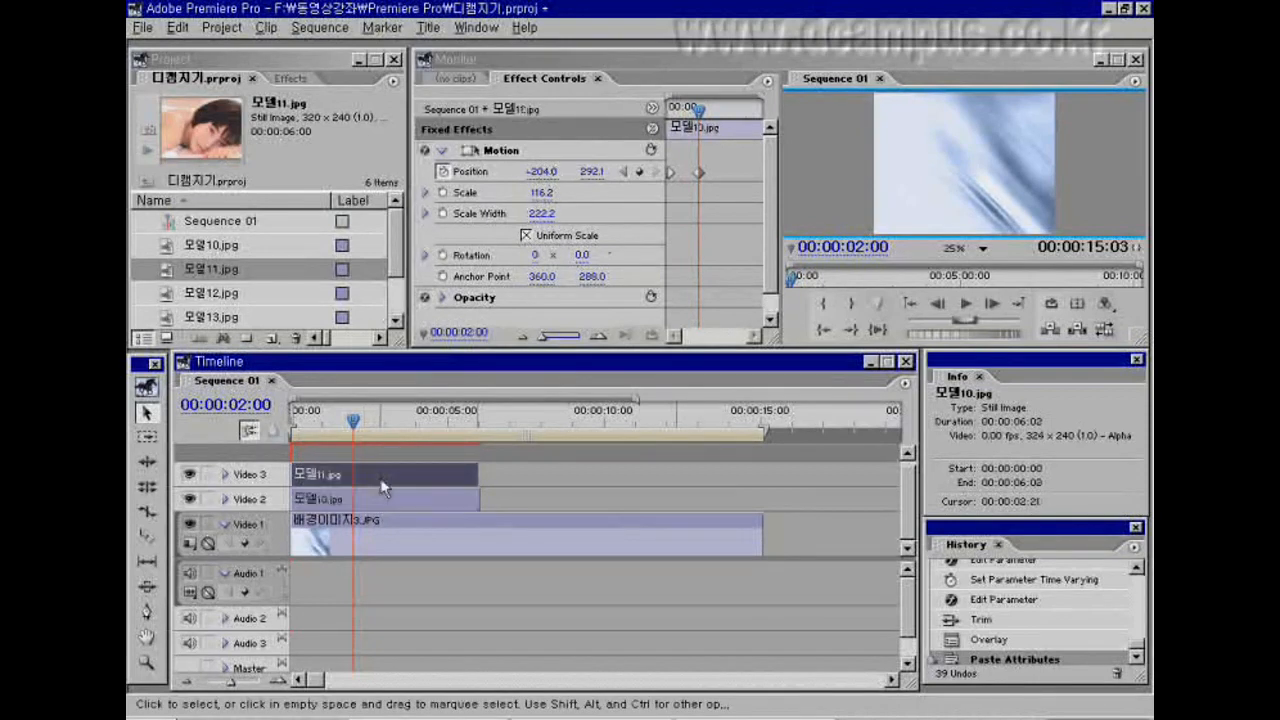
Step: Try starting the 모델11.jpg clip on Video 3 at 00:00:00:19, aligned with the playhead
mouse_move(308, 430)
mouse_down()
mouse_move(334, 430)
mouse_move(317, 430)
mouse_up()
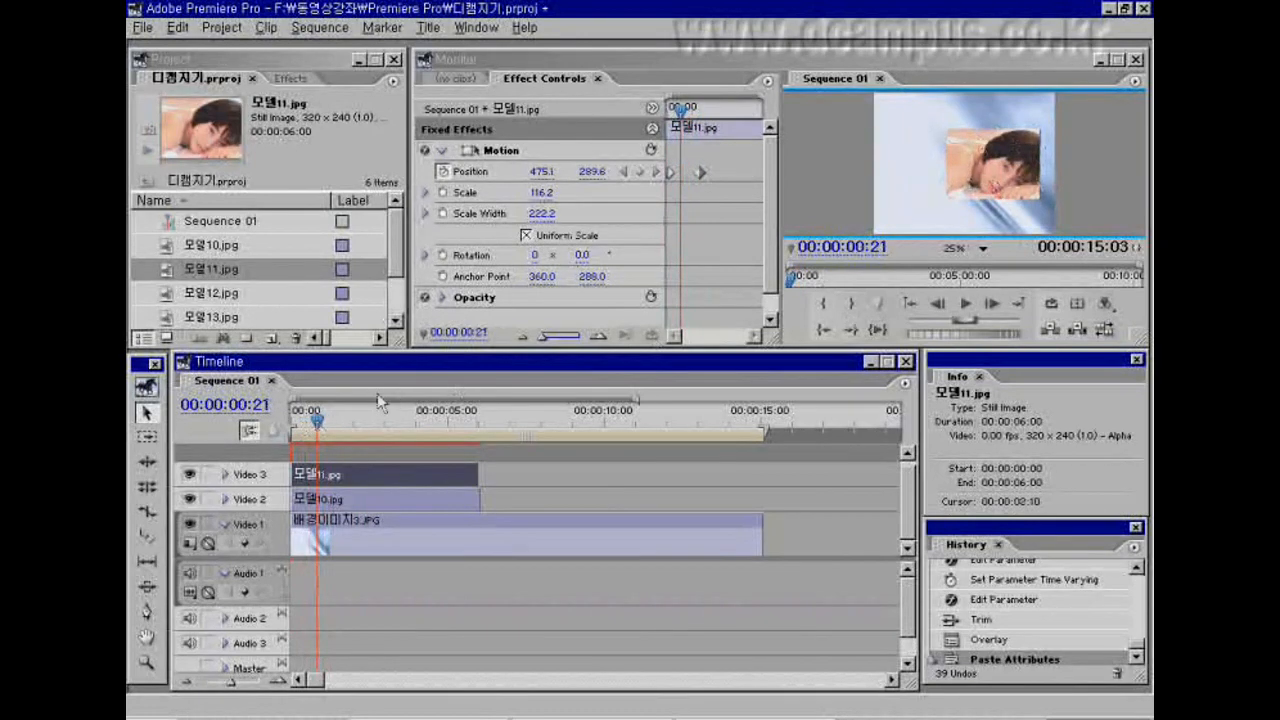
key(Right)
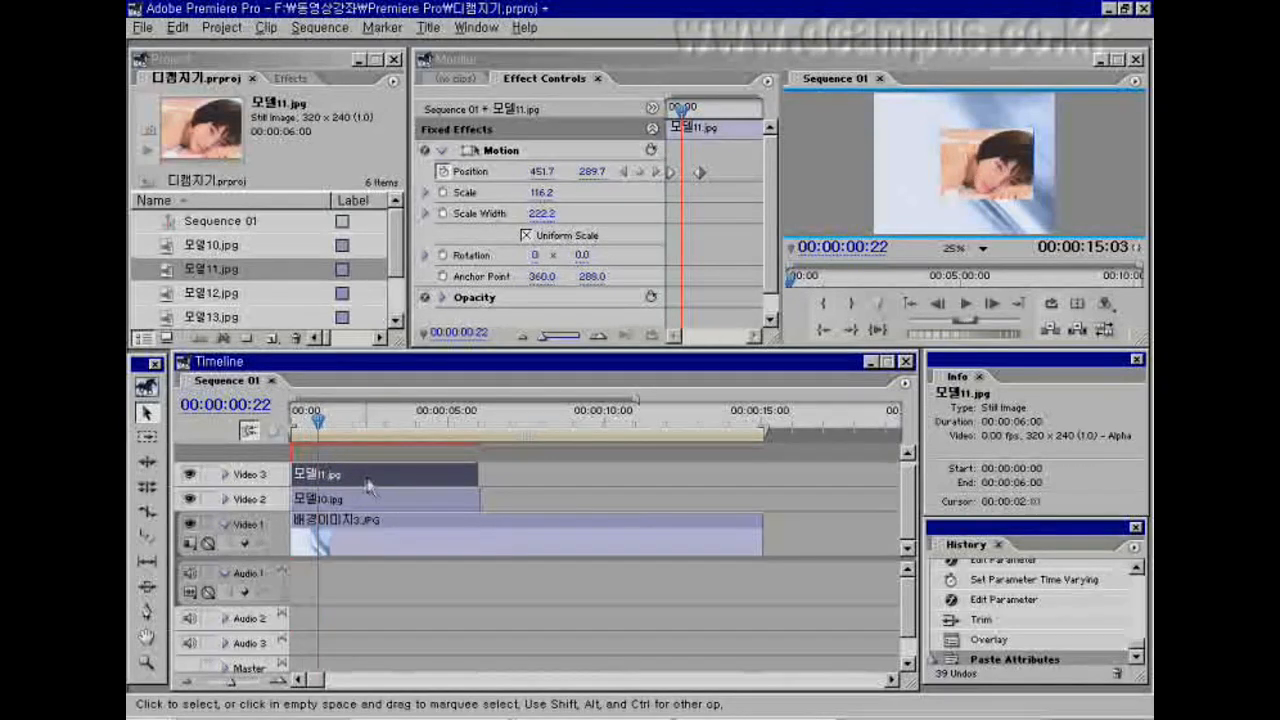
mouse_move(318, 425)
mouse_down()
mouse_move(299, 425)
mouse_move(314, 428)
mouse_up()
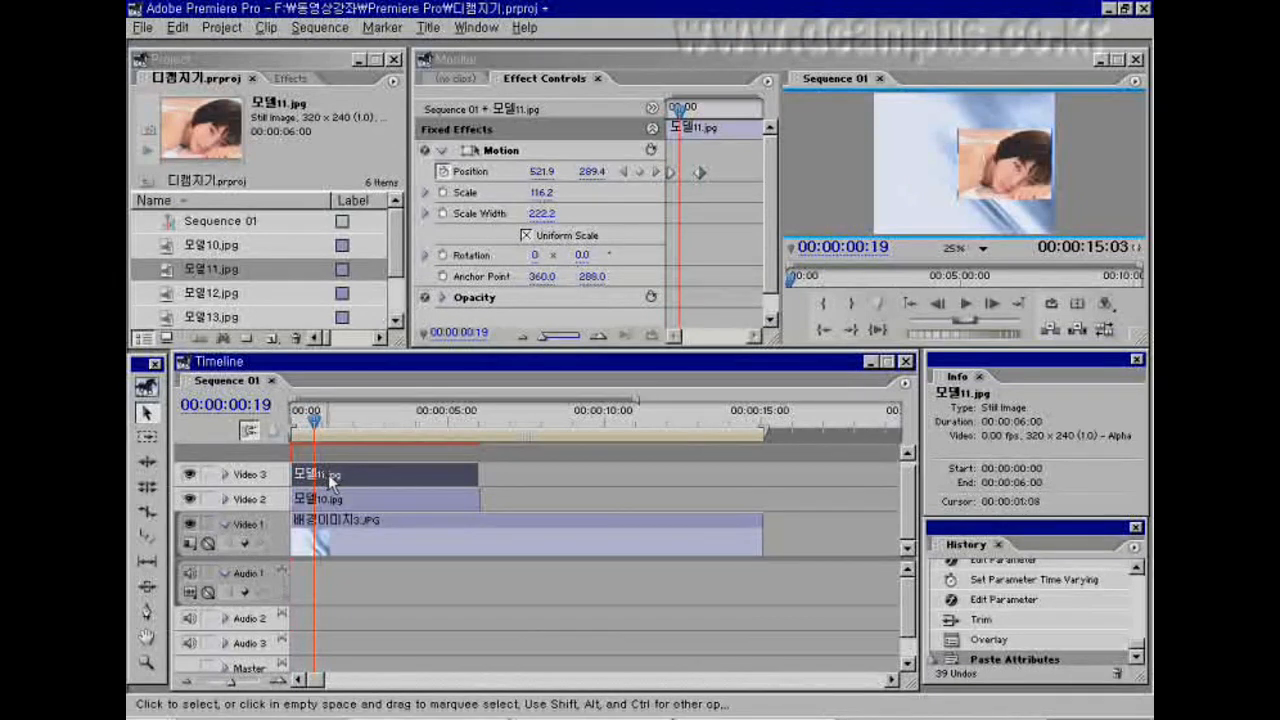
drag(332, 477, 347, 479)
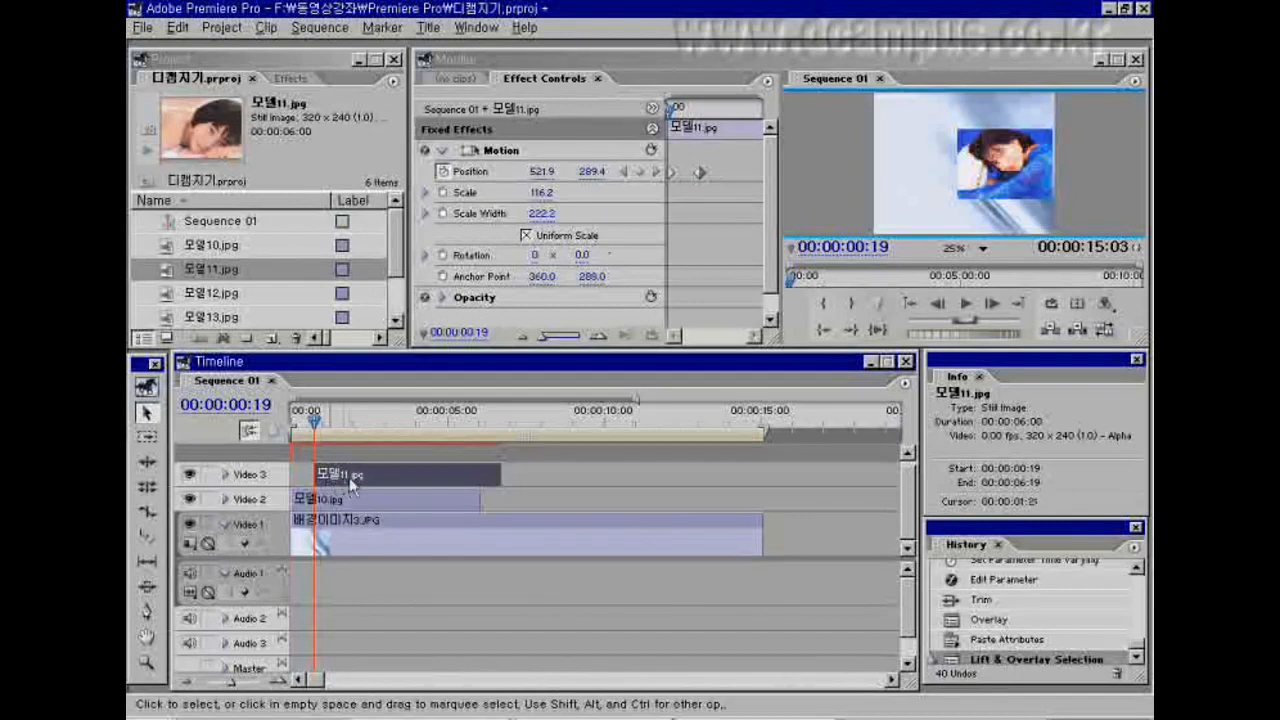
Step: Try starting the 모델11.jpg clip at 00:00:00:23 and preview the gap between the two moving photos
drag(318, 428, 330, 476)
click(330, 428)
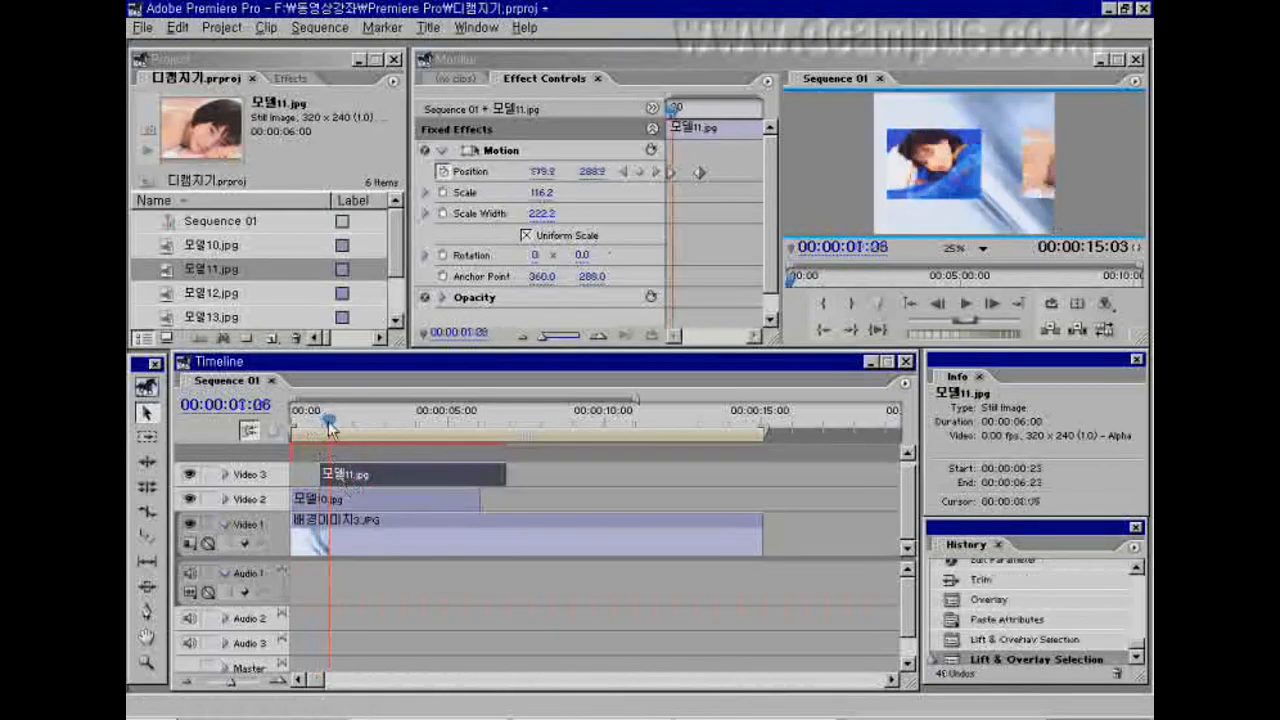
mouse_move(330, 428)
mouse_down()
mouse_move(298, 428)
mouse_move(317, 428)
mouse_up()
click(321, 428)
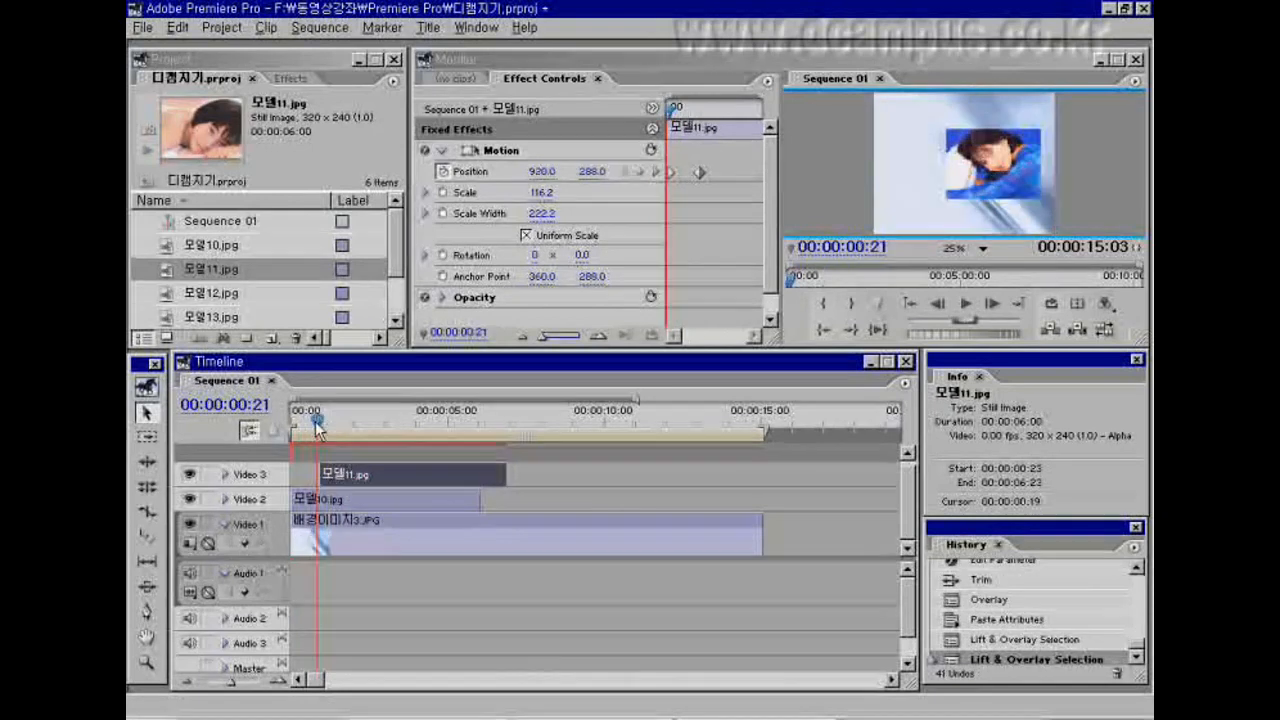
Step: Try starting the 모델11.jpg clip at 00:00:00:22 and preview how it follows the 모델10.jpg photo
drag(368, 476, 346, 474)
click(316, 428)
drag(316, 428, 358, 438)
drag(312, 475, 350, 474)
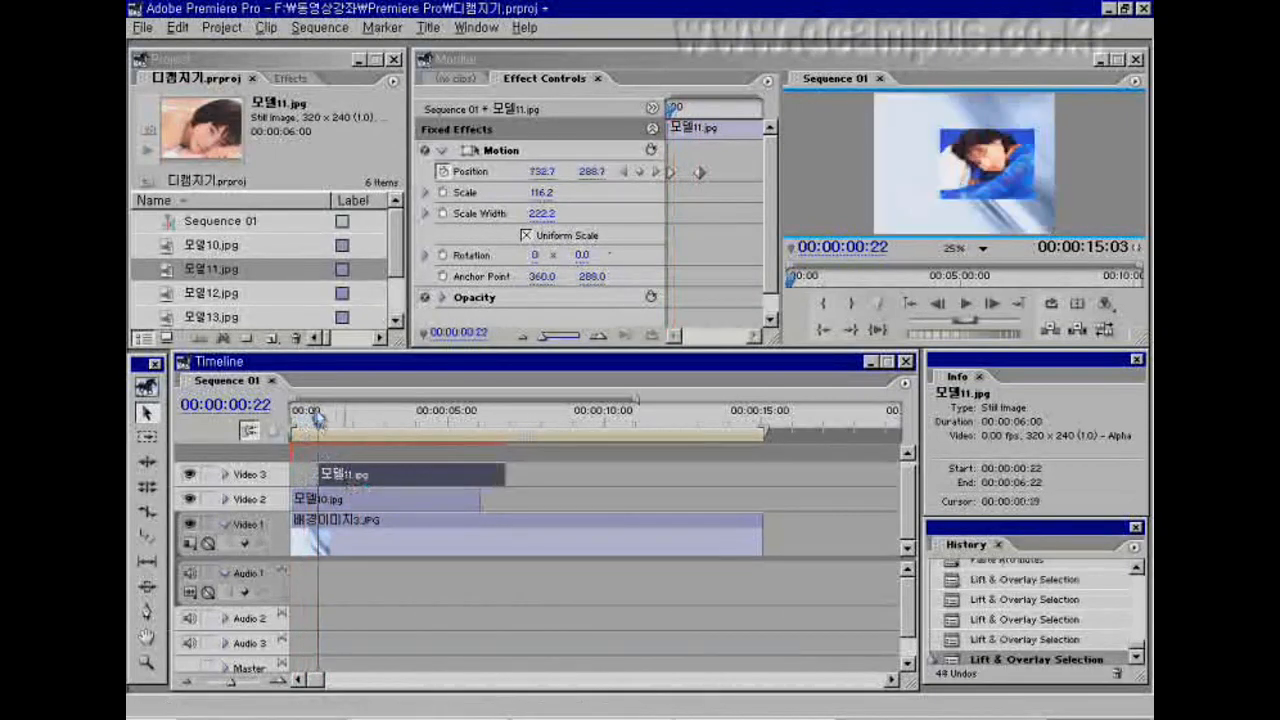
drag(318, 430, 362, 430)
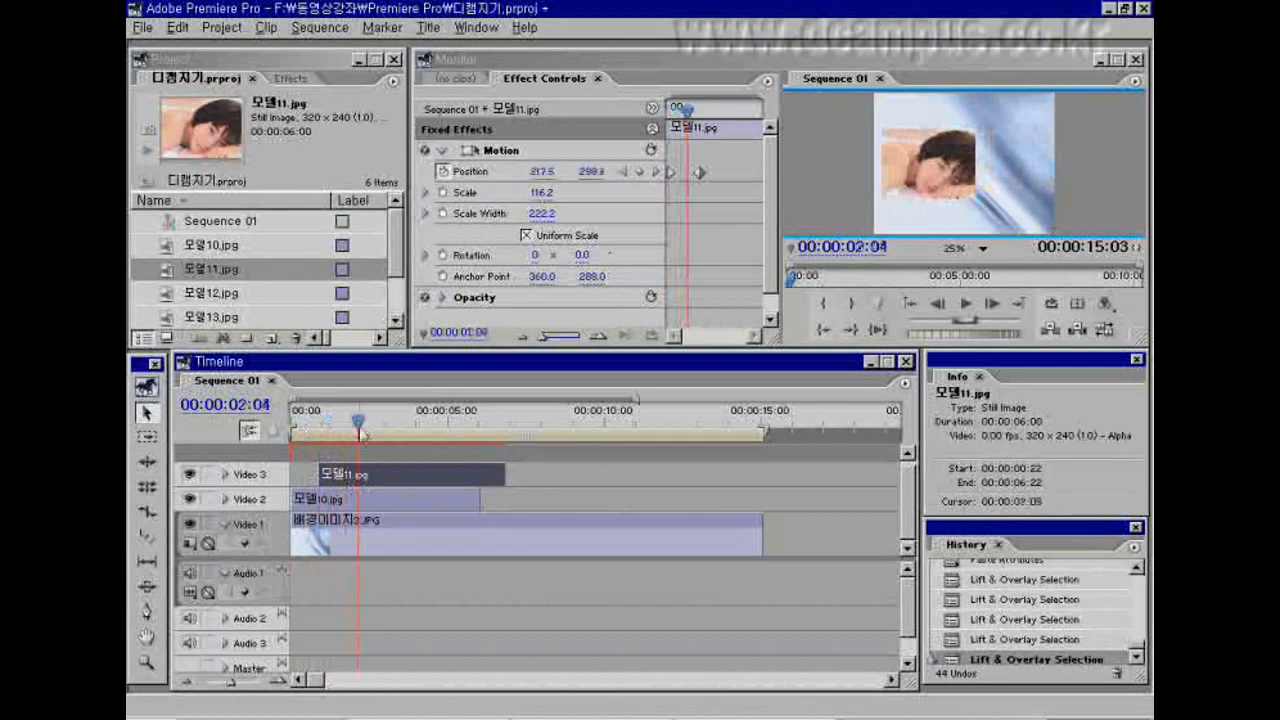
Step: Try starting the 모델11.jpg clip at 00:00:01:00 and preview both photos crossing the frame
drag(362, 432, 321, 427)
drag(334, 476, 347, 478)
drag(323, 424, 412, 425)
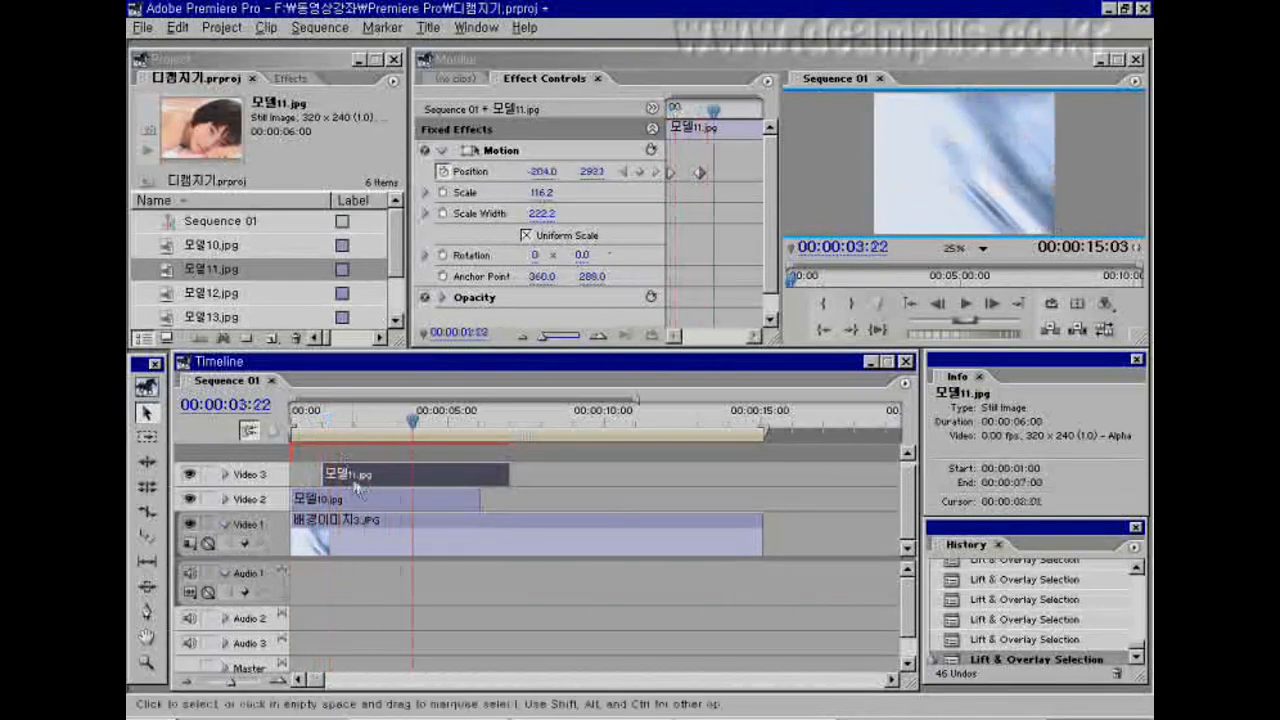
Step: Move the 모델11.jpg clip on Video 3 to start at 00:00:00:20 and check the photo spacing around 00:00:01:04
drag(357, 487, 343, 478)
mouse_move(321, 421)
mouse_down()
mouse_move(308, 415)
mouse_move(329, 420)
mouse_up()
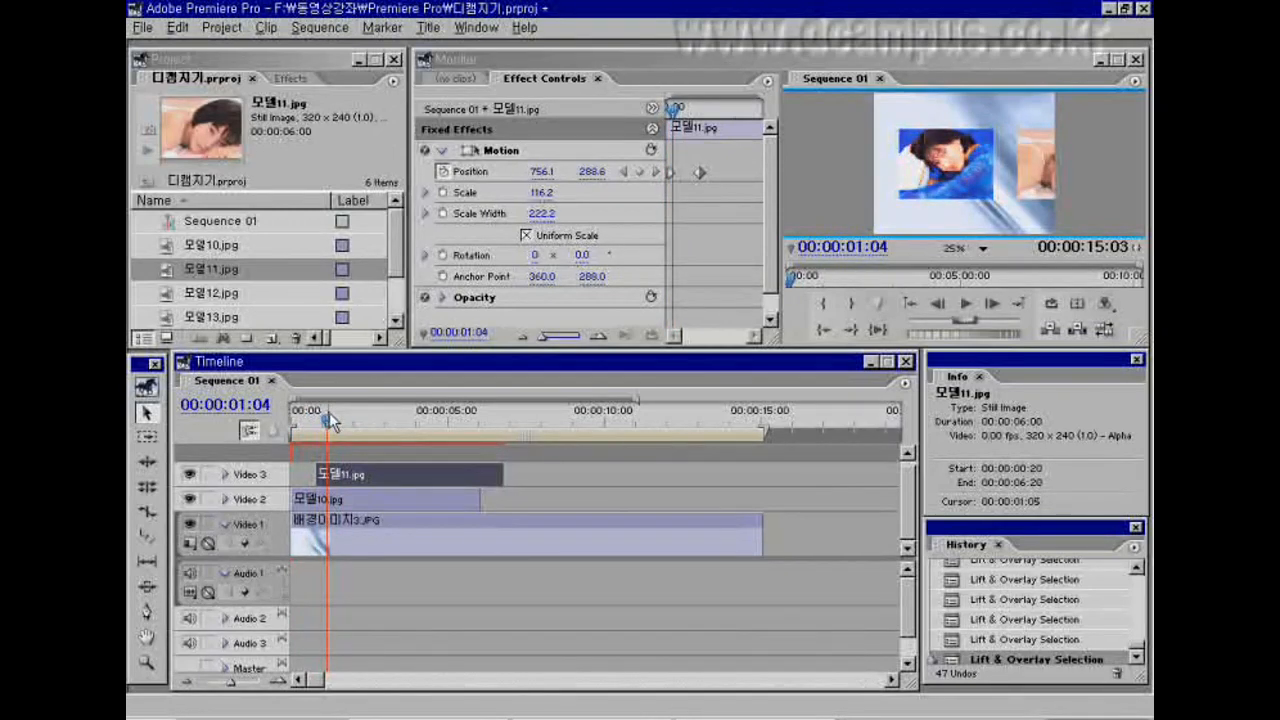
Step: Add 2 video tracks and 0 audio tracks to Sequence 01, placing the video tracks After Last Track
click(222, 296)
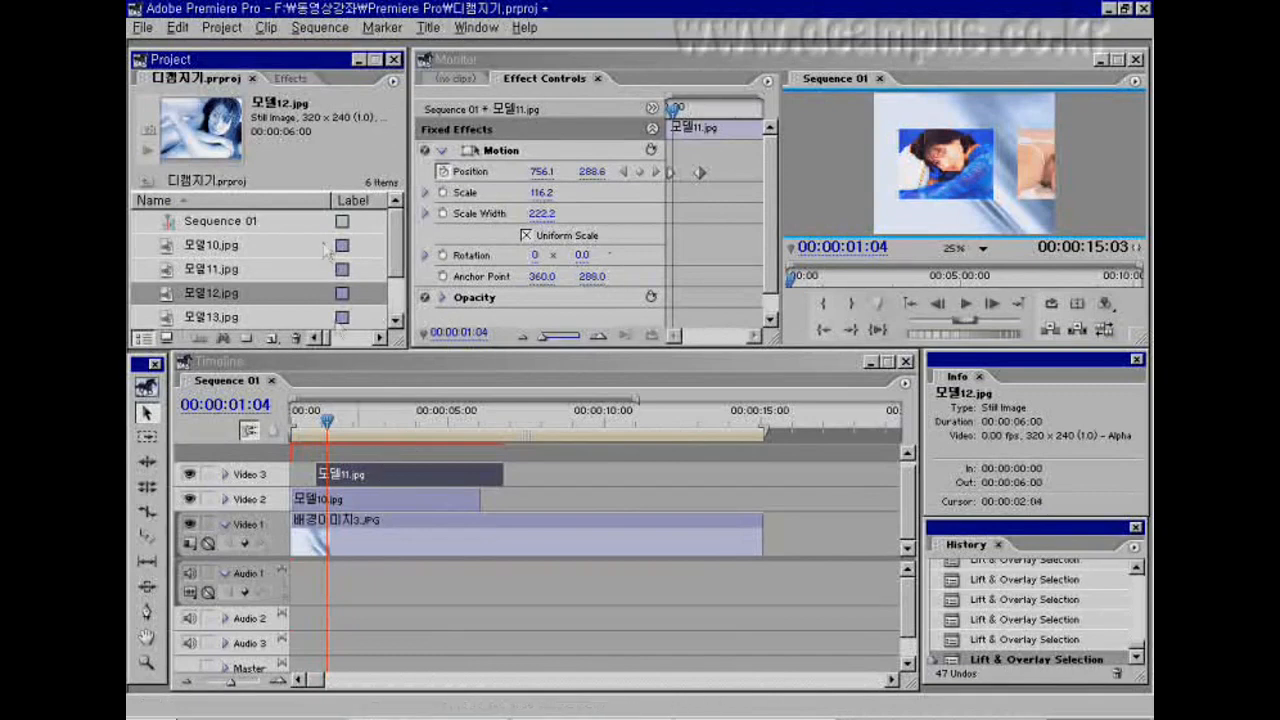
click(320, 27)
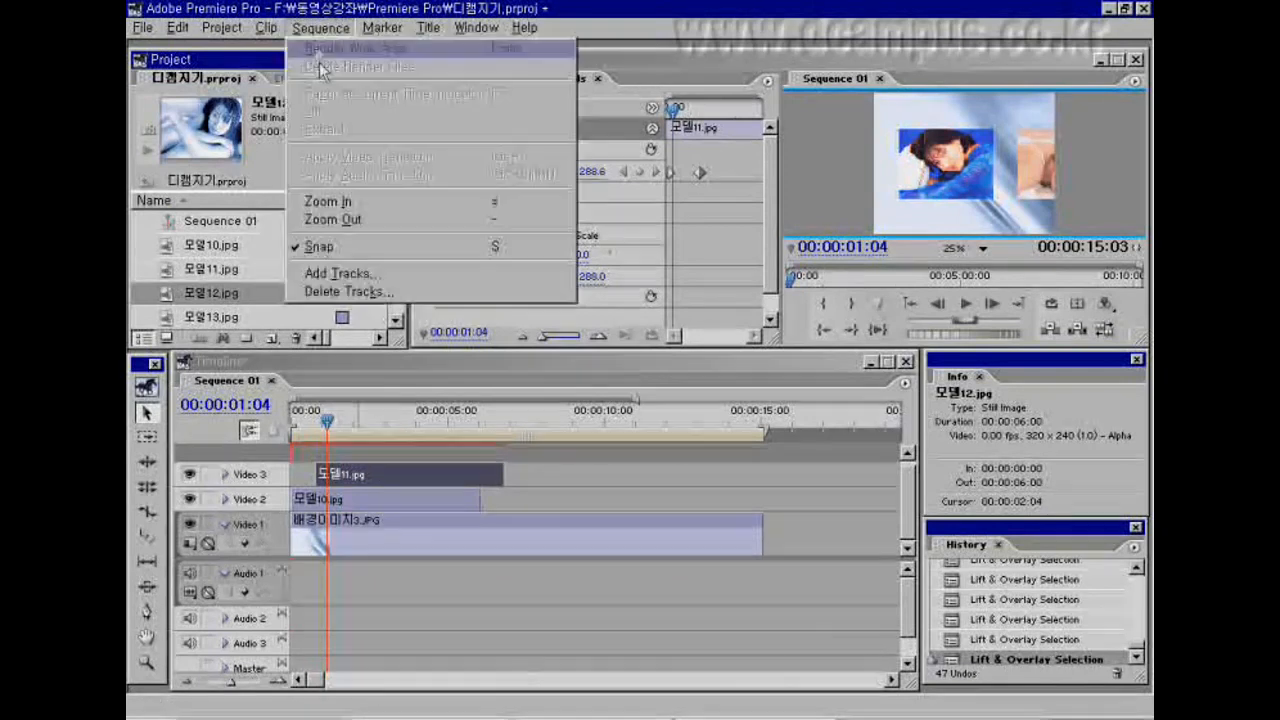
click(352, 276)
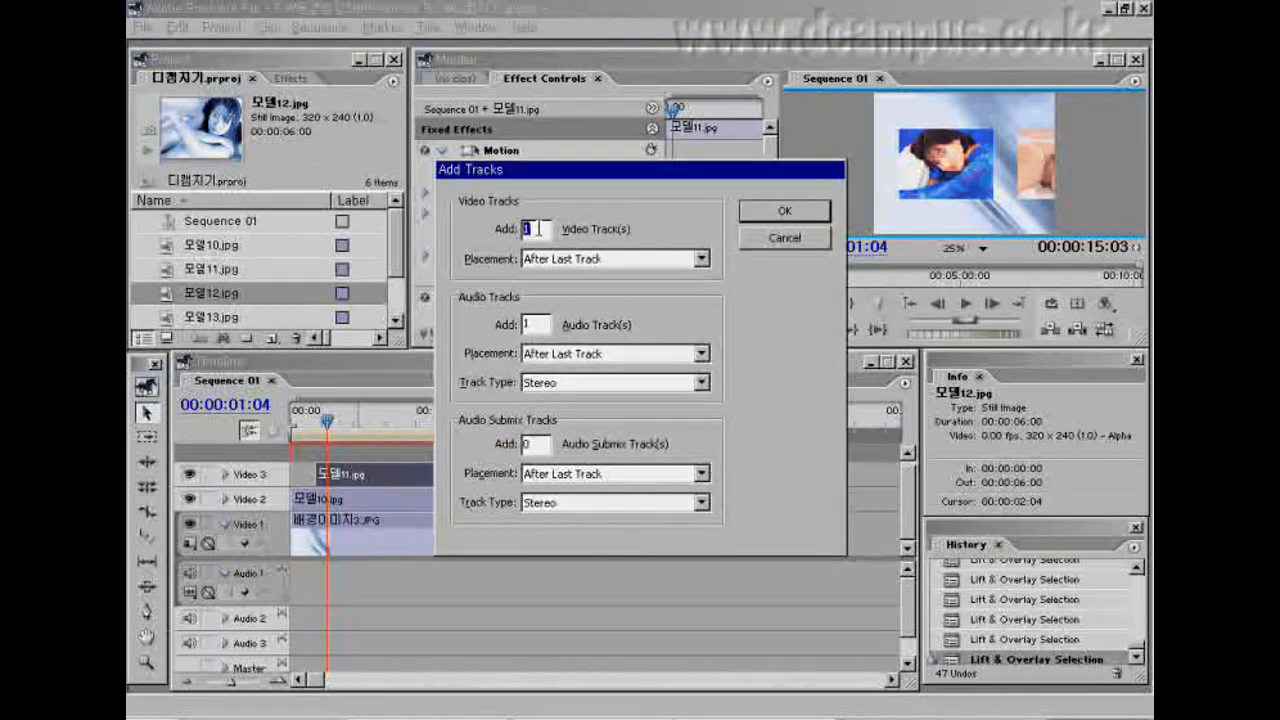
text(3)
text(2)
key(Tab)
key(Tab)
text(0)
click(575, 264)
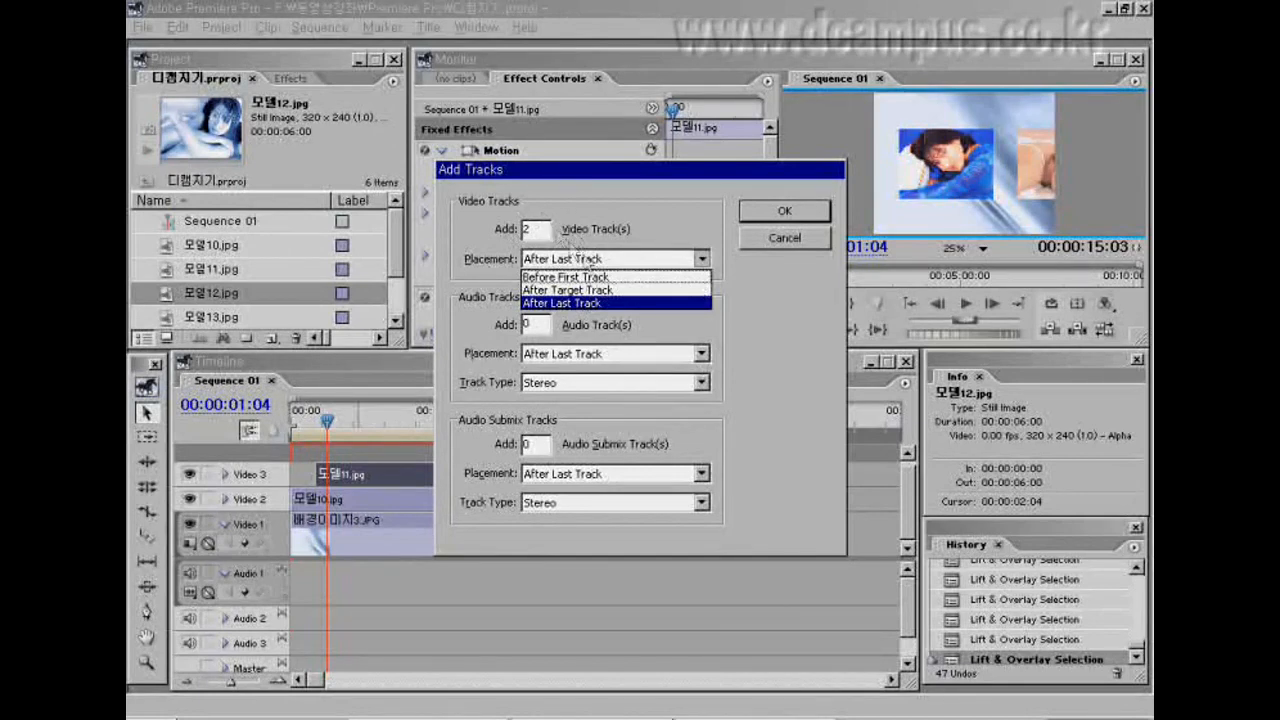
click(580, 258)
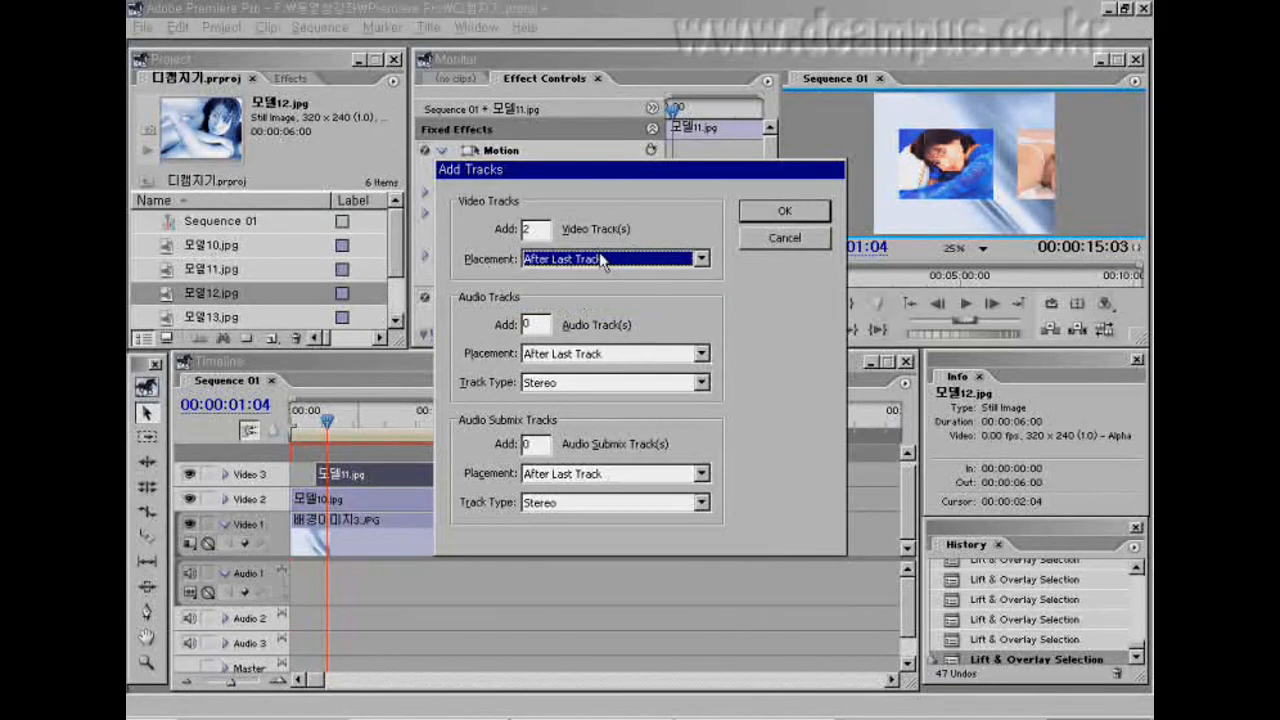
click(785, 211)
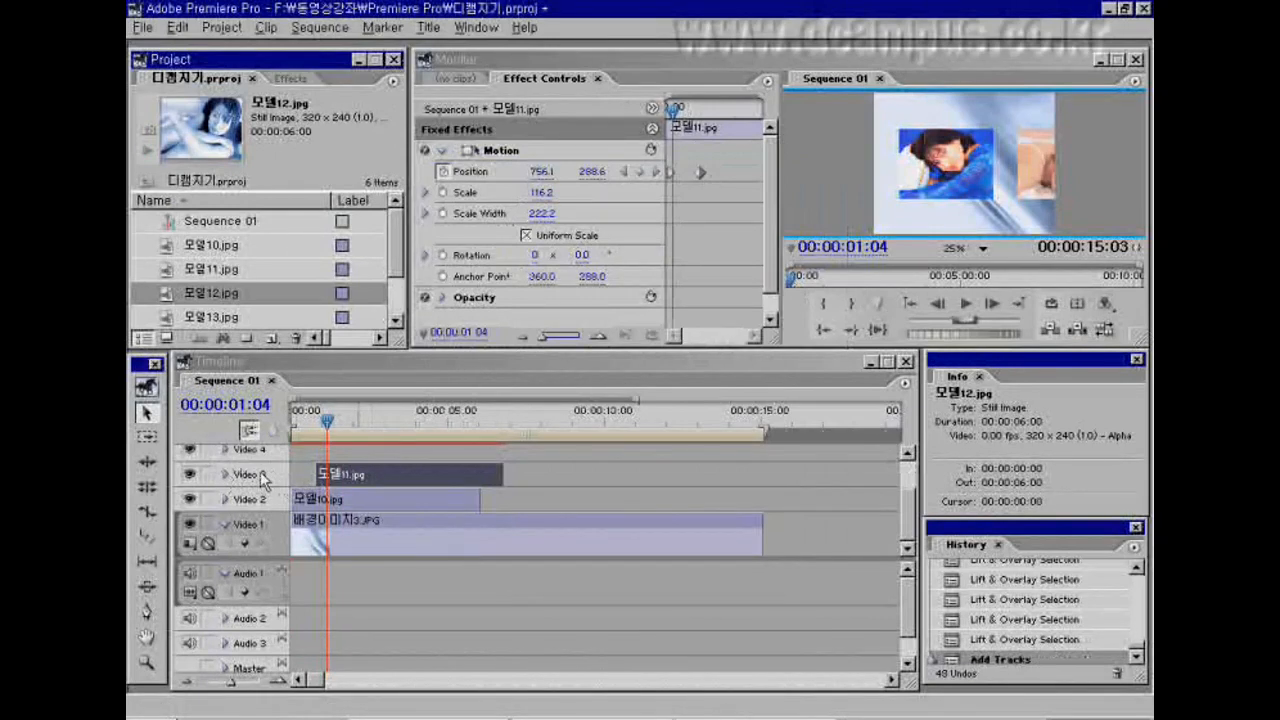
mouse_move(908, 515)
mouse_down()
mouse_move(908, 482)
mouse_move(908, 494)
mouse_up()
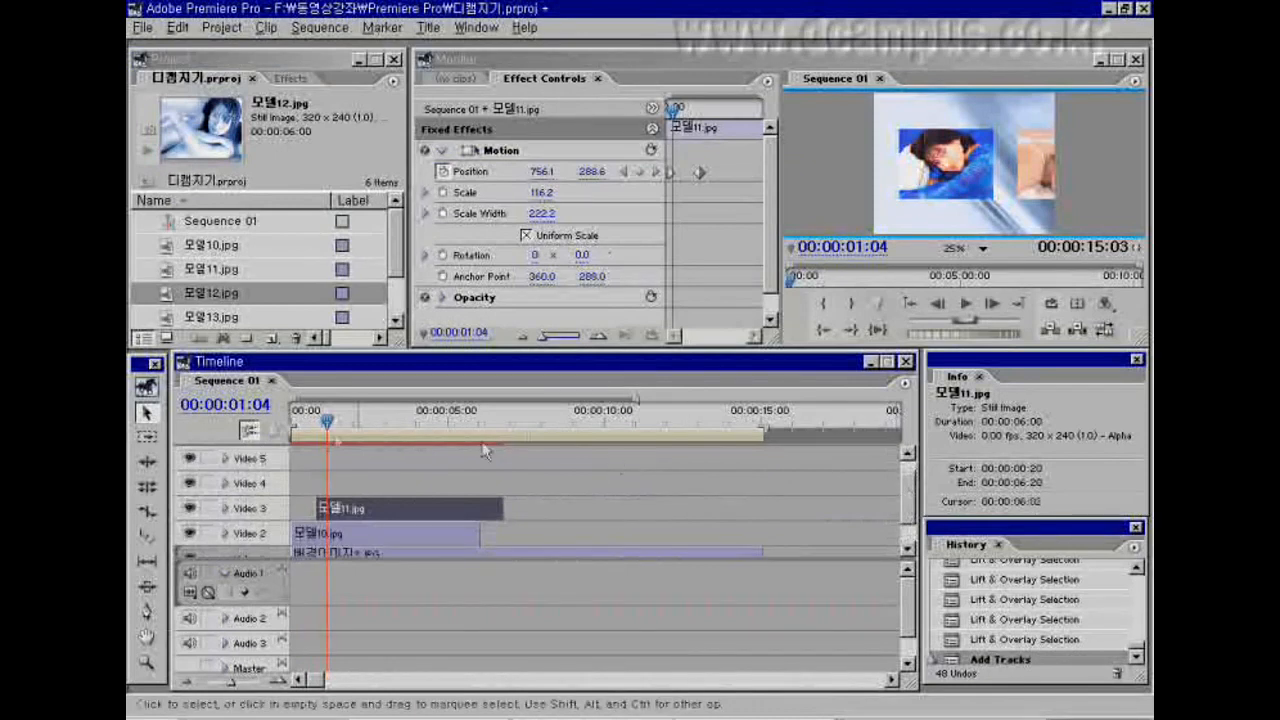